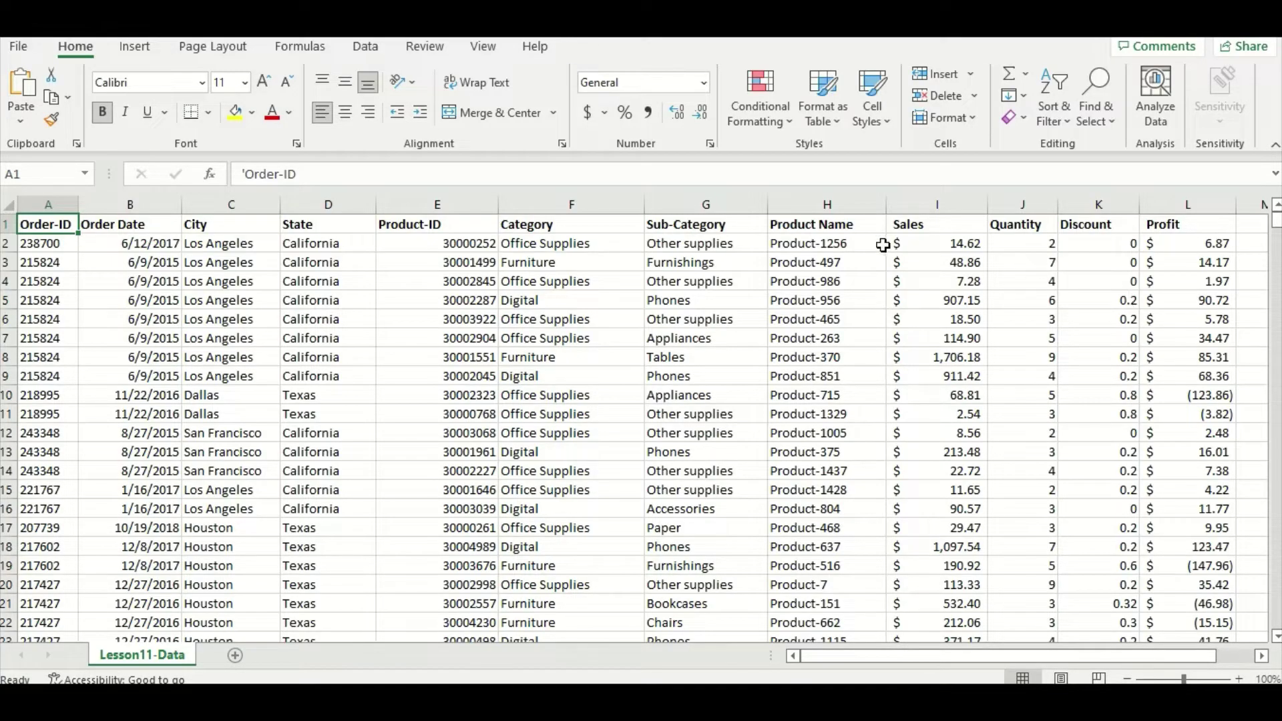
Inspect the repeated Order-IDs in rows 3 to 9 and the row 5 Discount and Profit values, plus a negative Profit in row 10.
left_click(61, 246)
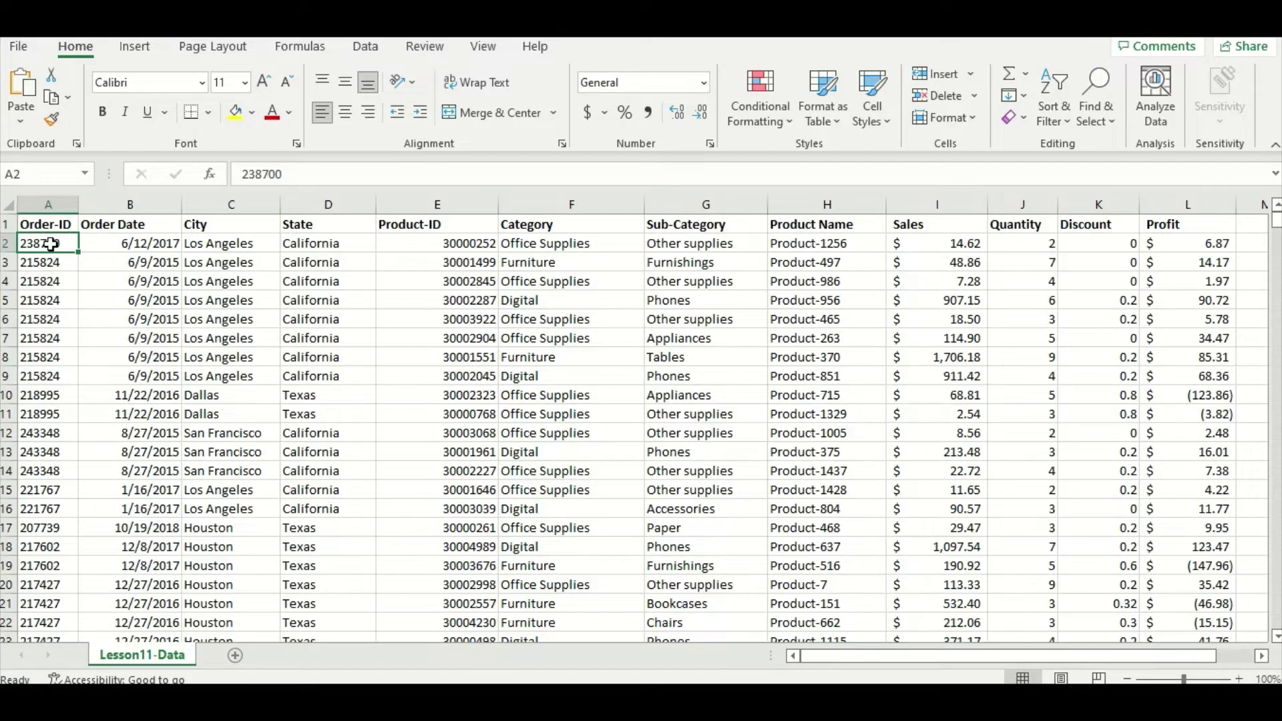
left_click(57, 262)
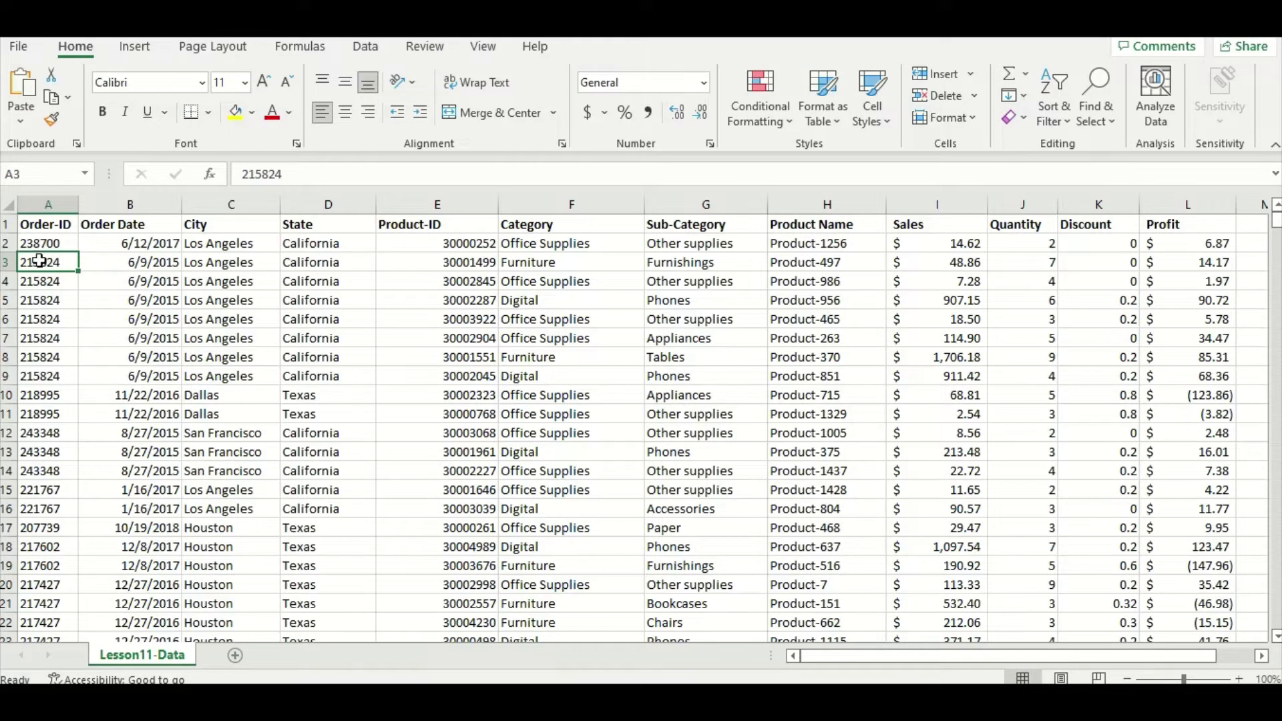
left_click_drag(40, 262, 40, 377)
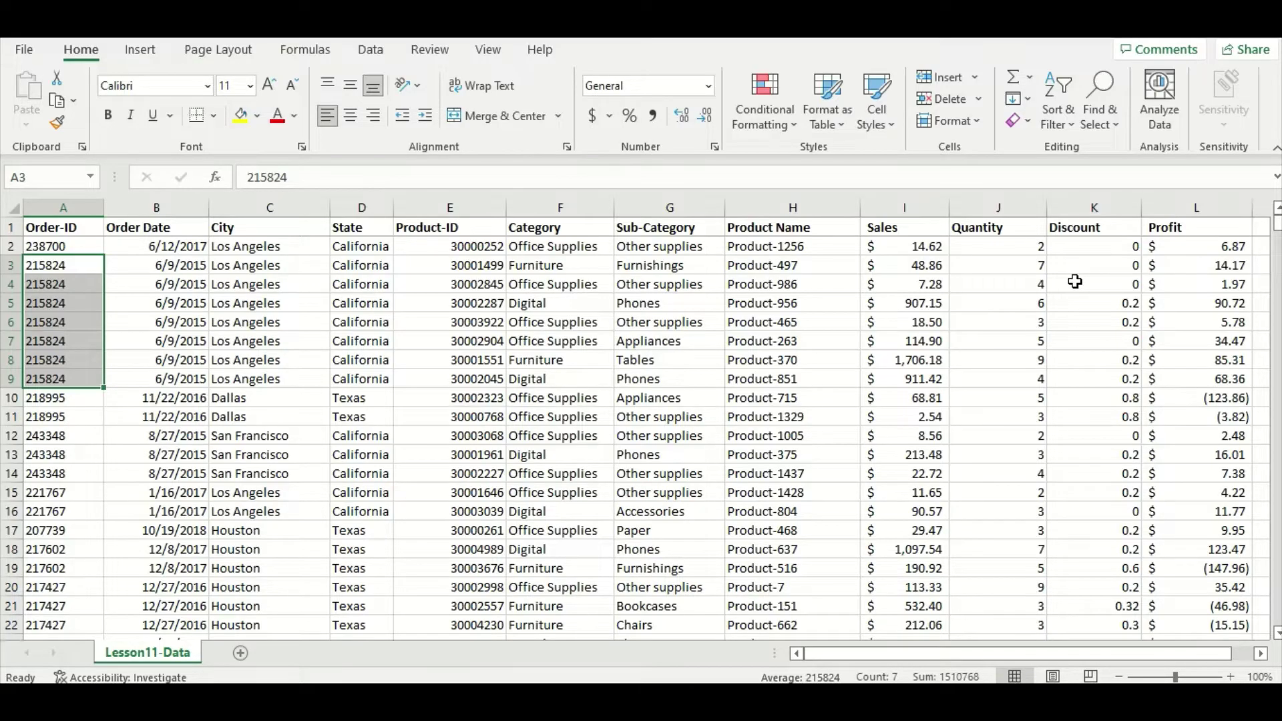
left_click(1076, 305)
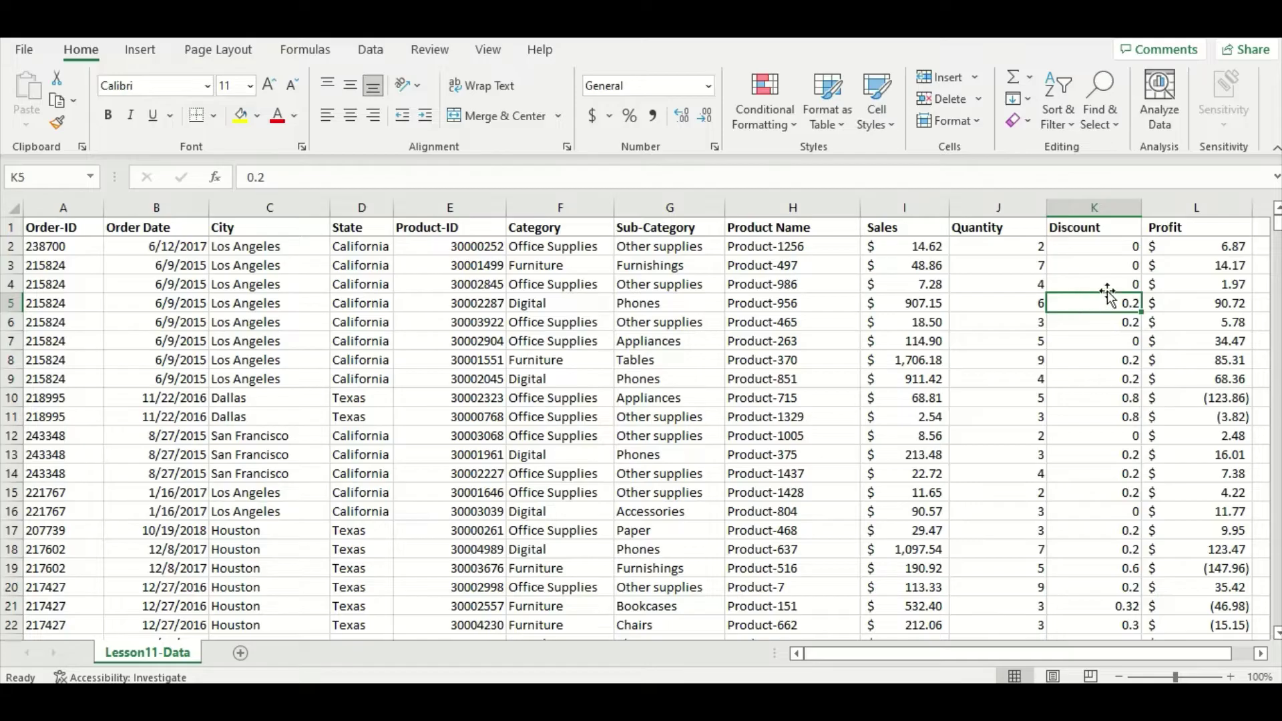
left_click(1176, 303)
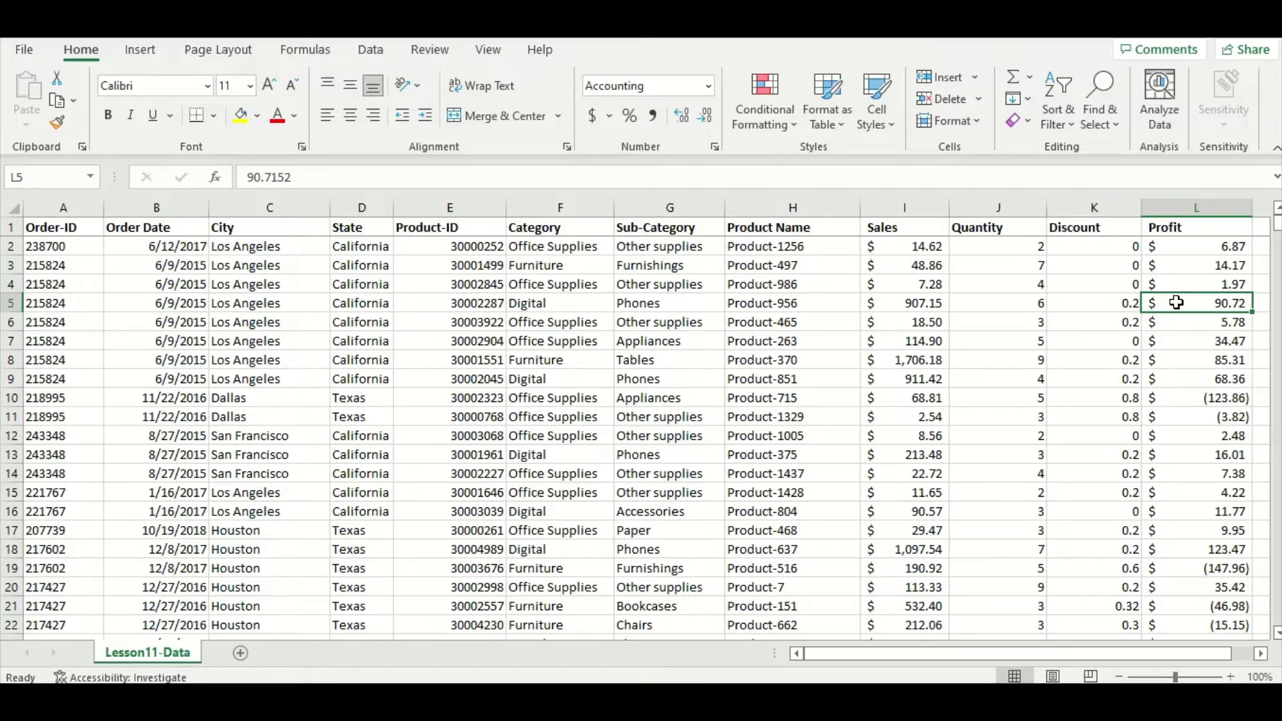
left_click(1159, 398)
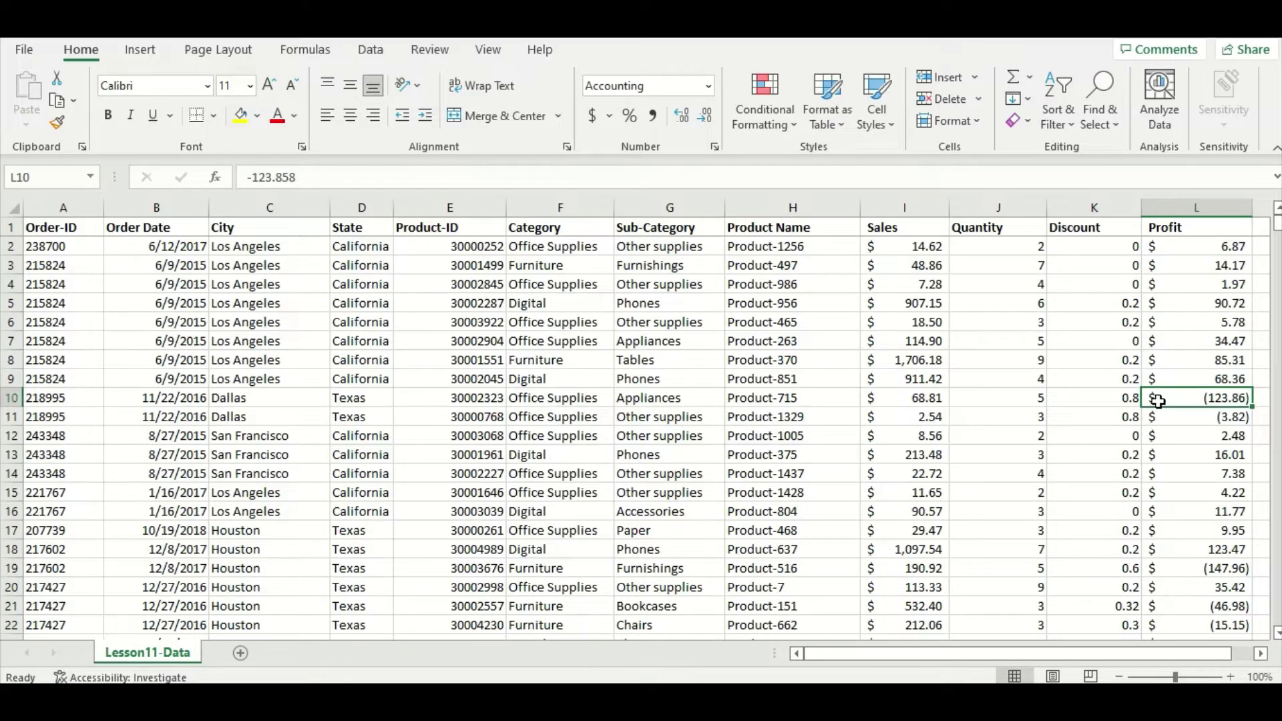
Check the extent of the order data by jumping to its last row and back to the top.
scroll(1157, 394, "down", 4)
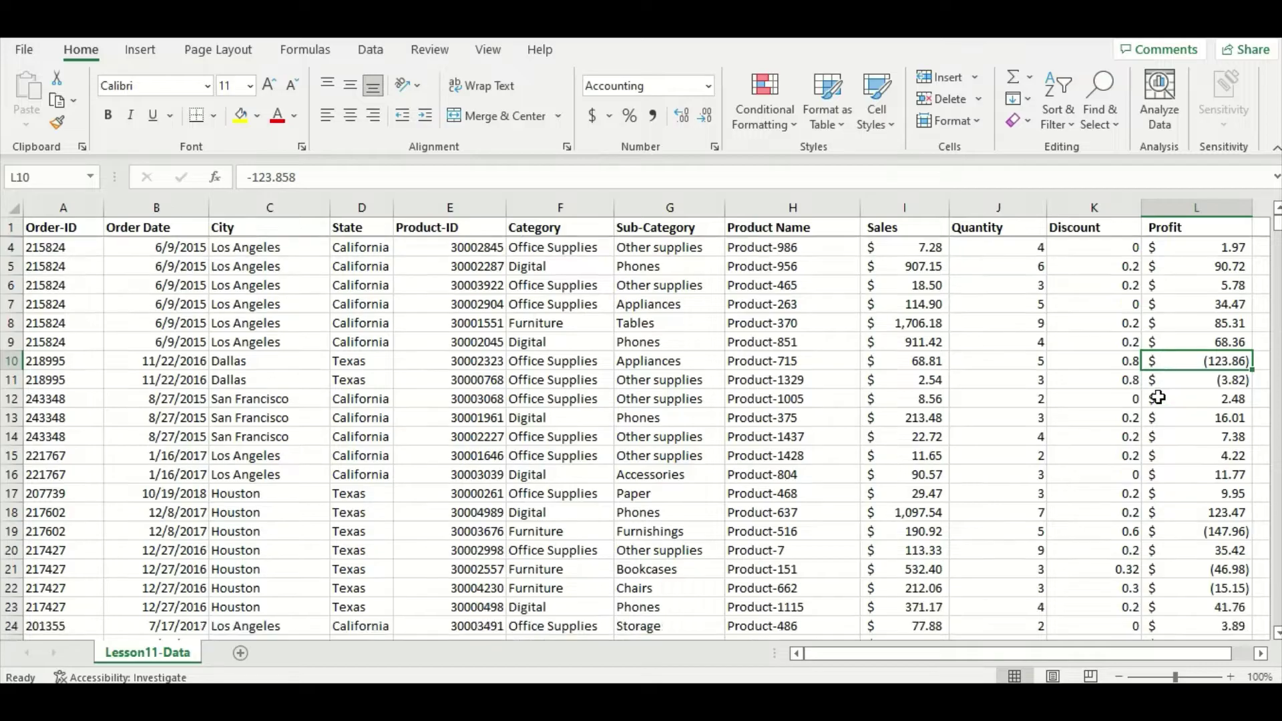
scroll(1154, 387, "down", 7)
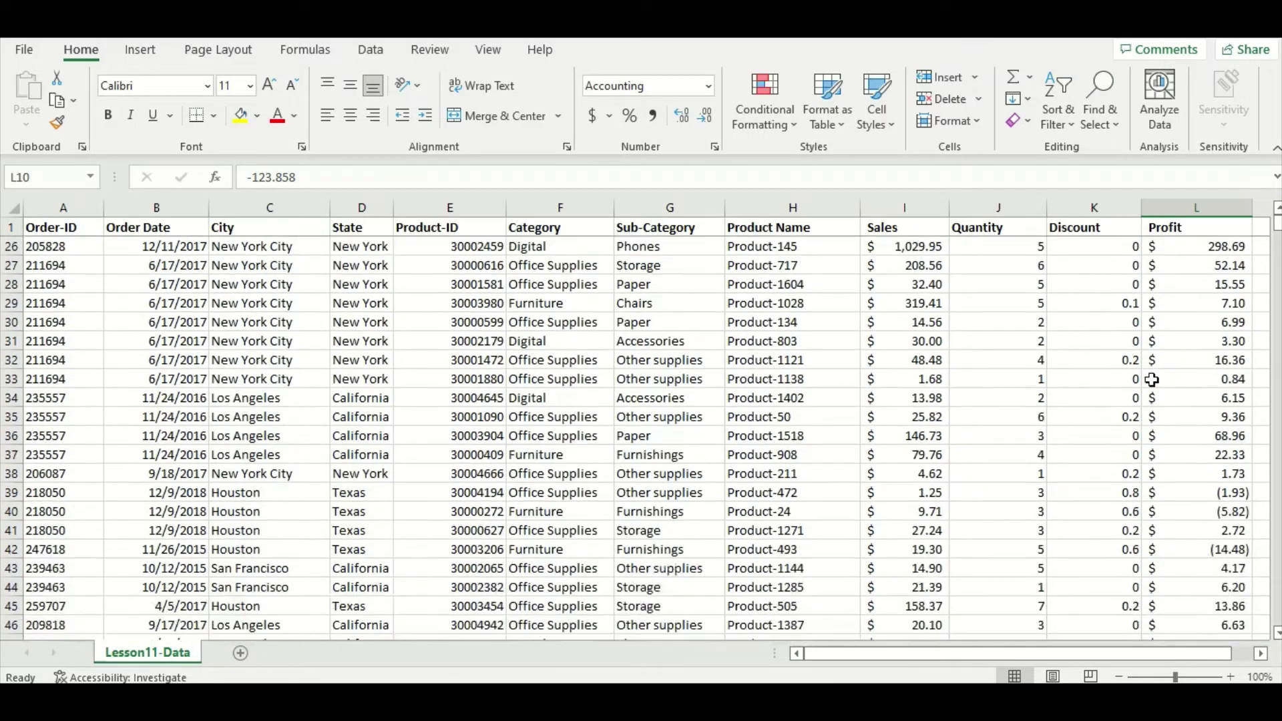
scroll(1152, 378, "down", 2)
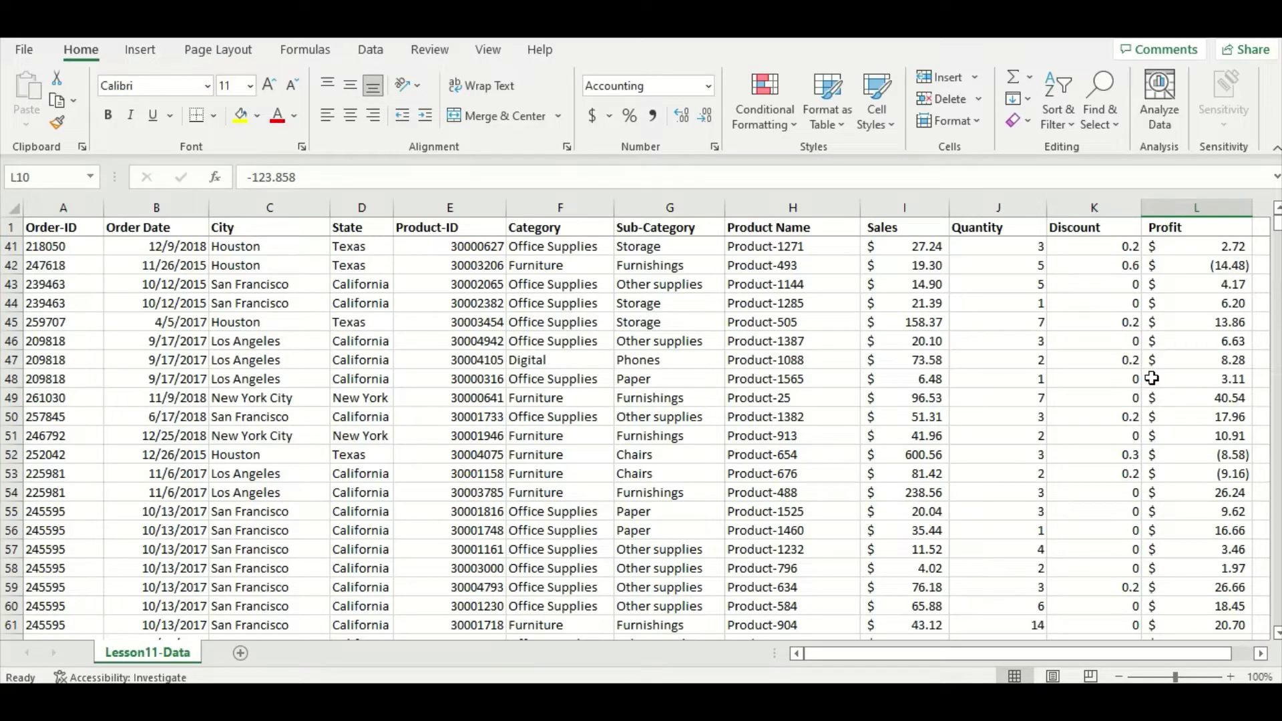
scroll(1152, 378, "up", 7)
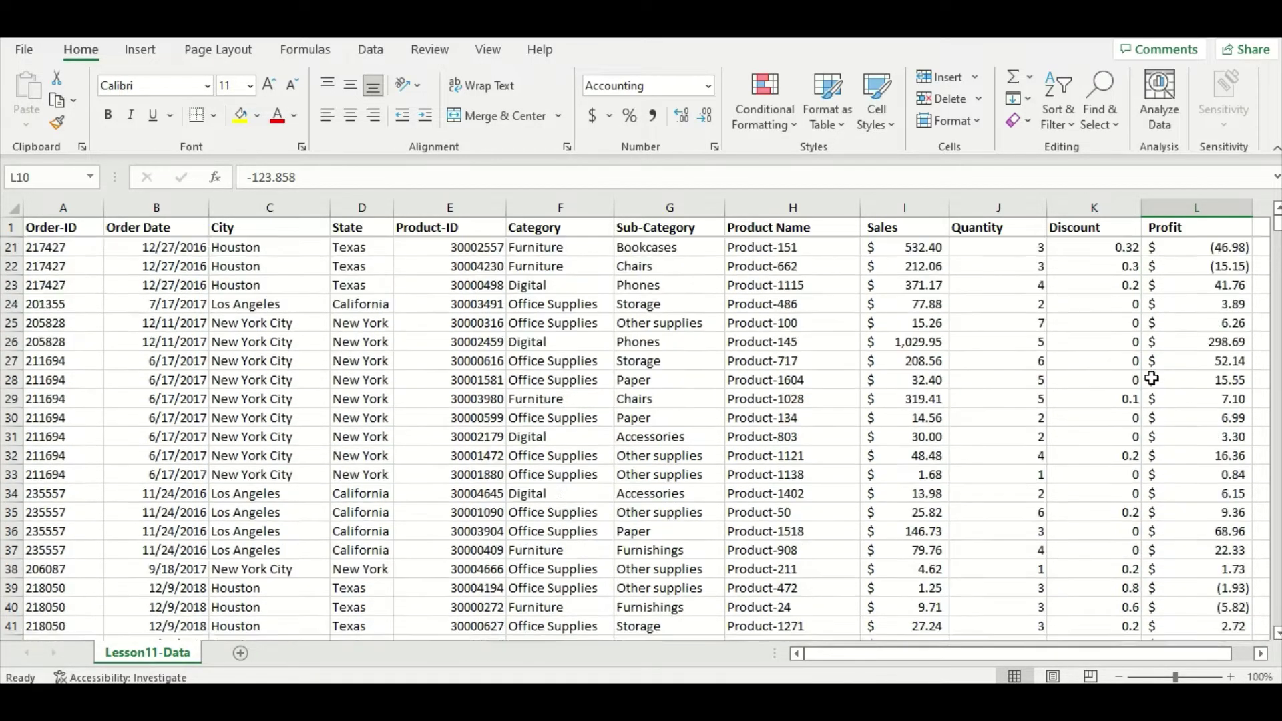
scroll(1152, 377, "up", 6)
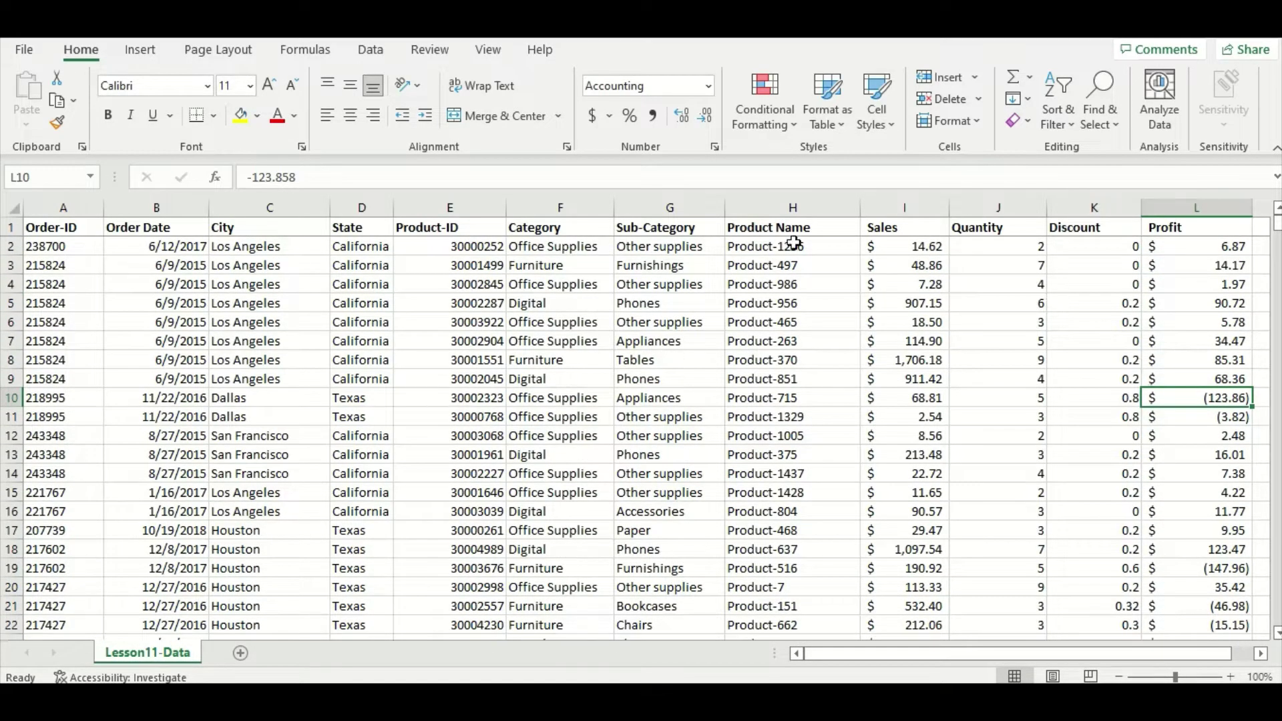
left_click(65, 224)
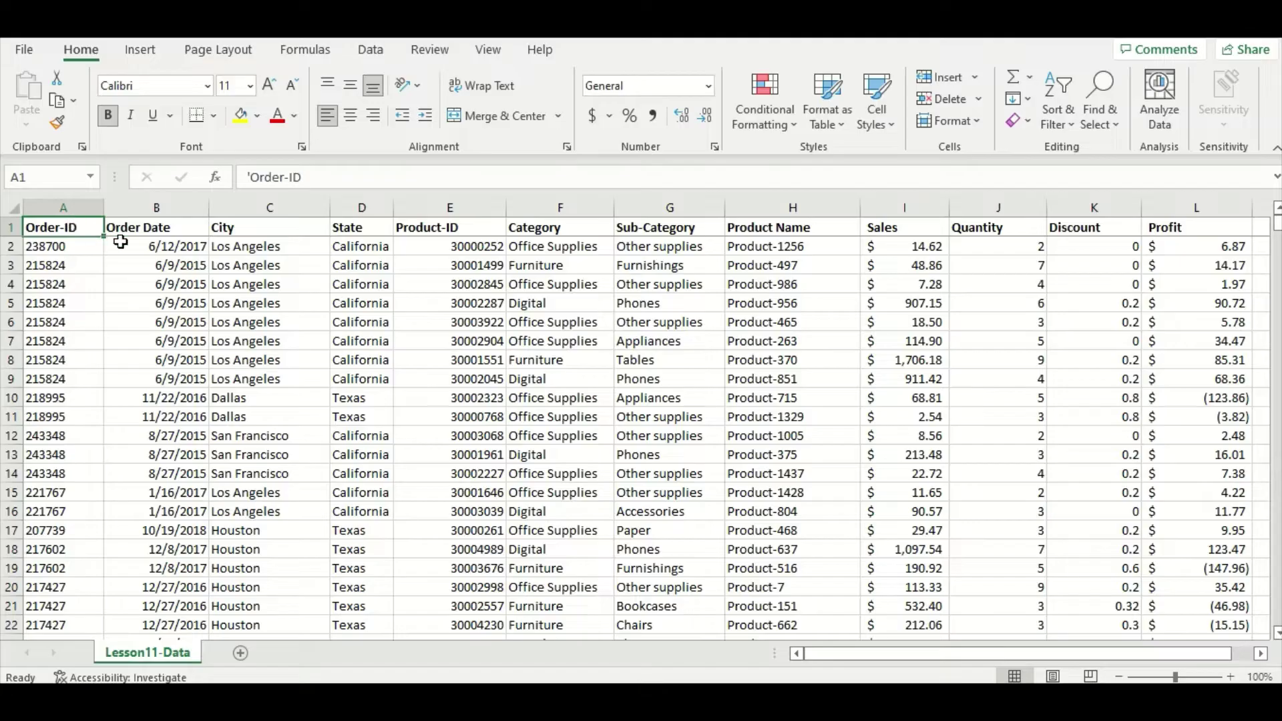
key("ctrl+Down")
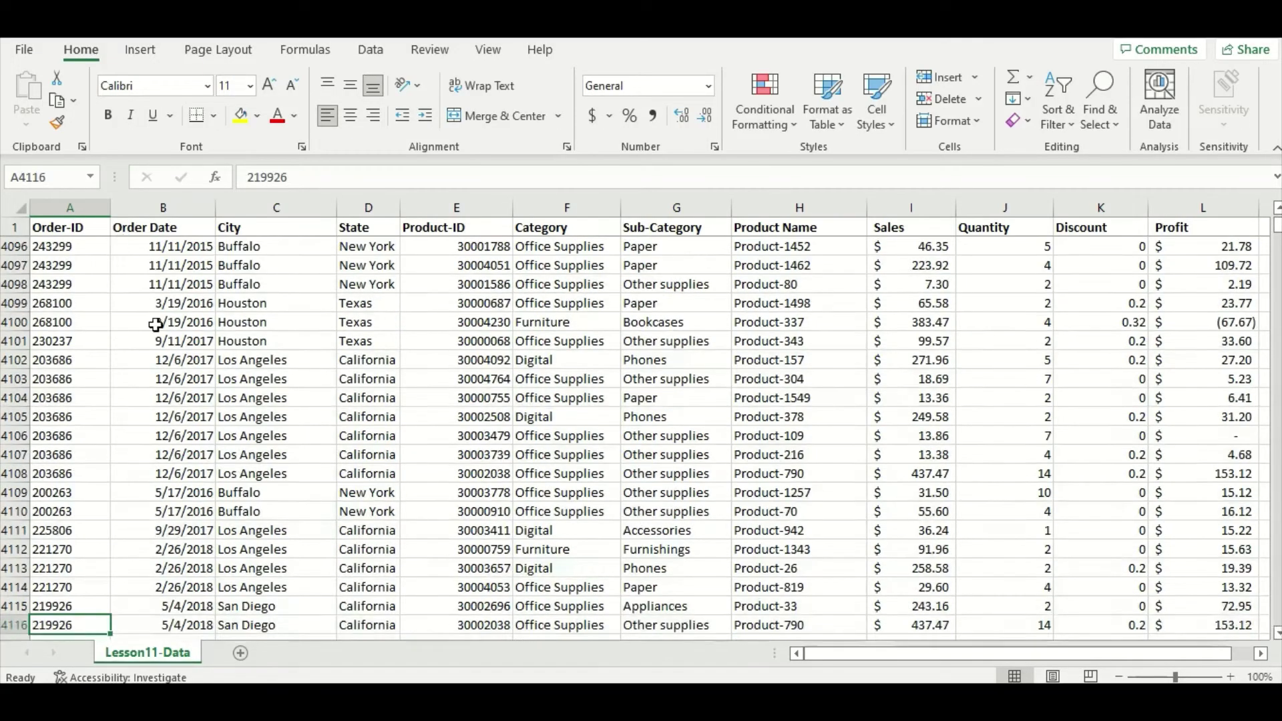
scroll(160, 337, "down", 1)
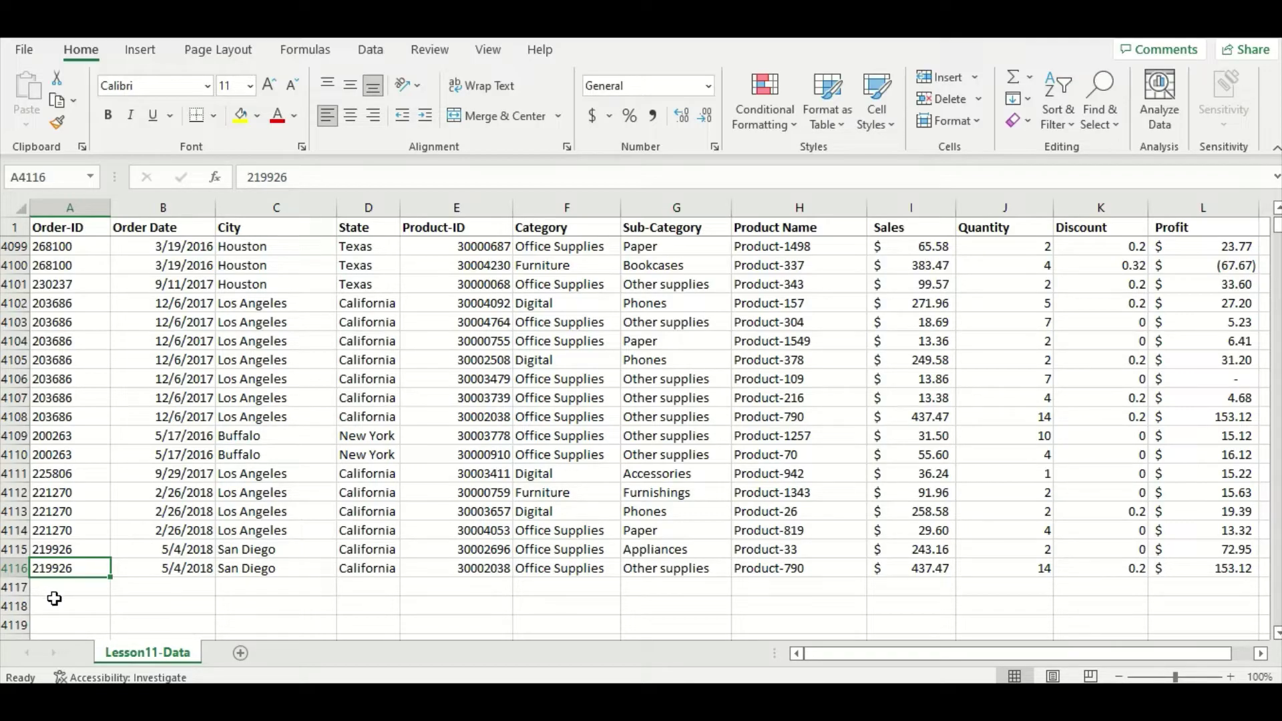
key("ctrl+Home")
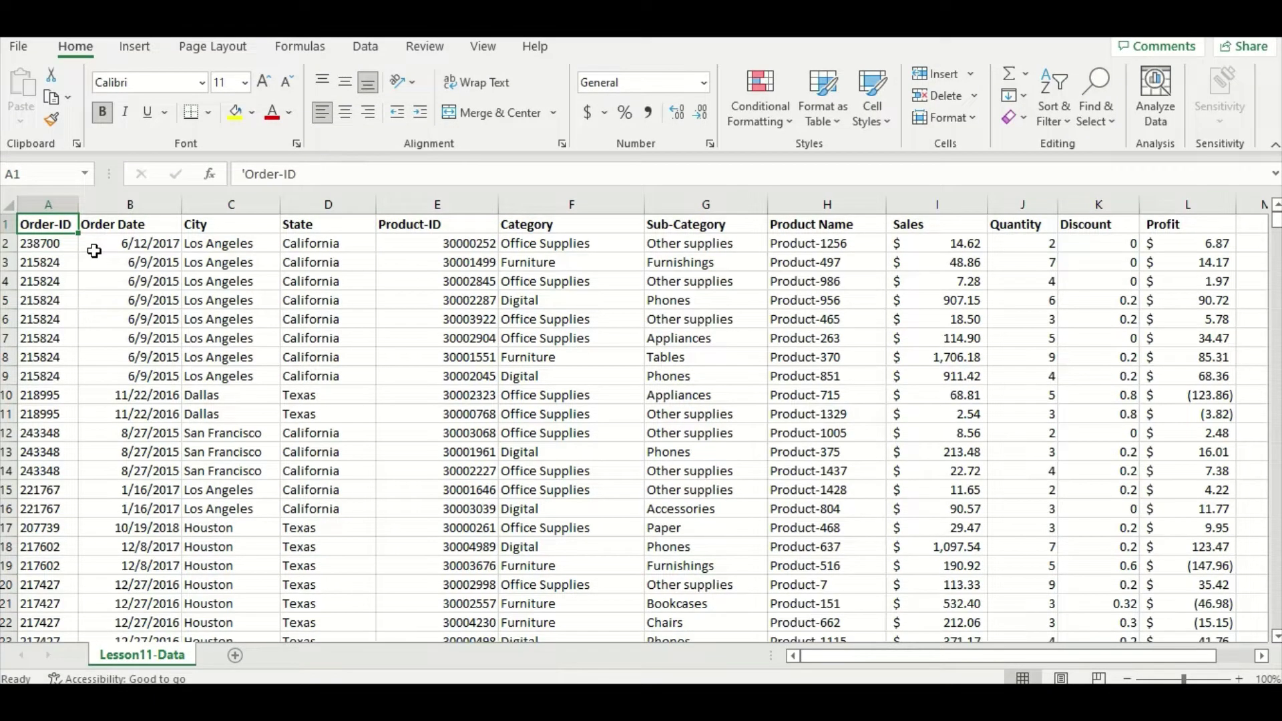
Insert a PivotTable from Lesson11-Data!$A$1:$L$4116 on a new worksheet.
left_click(143, 50)
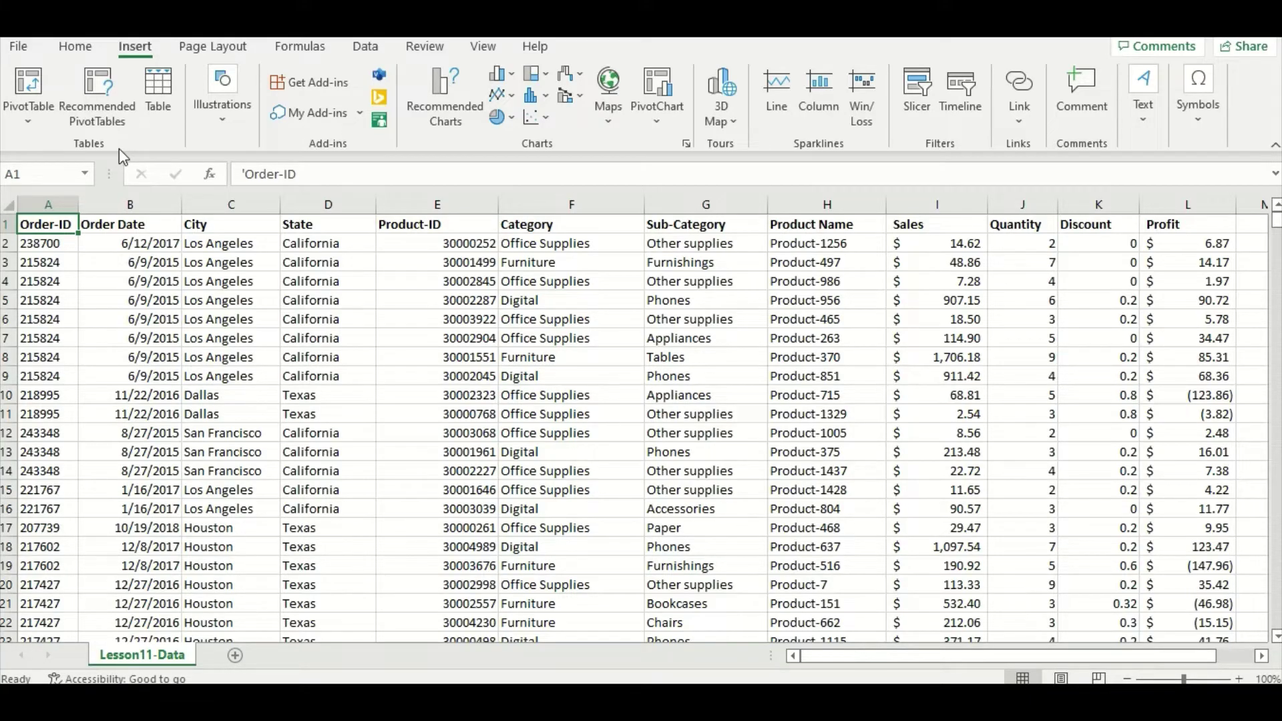
left_click(32, 83)
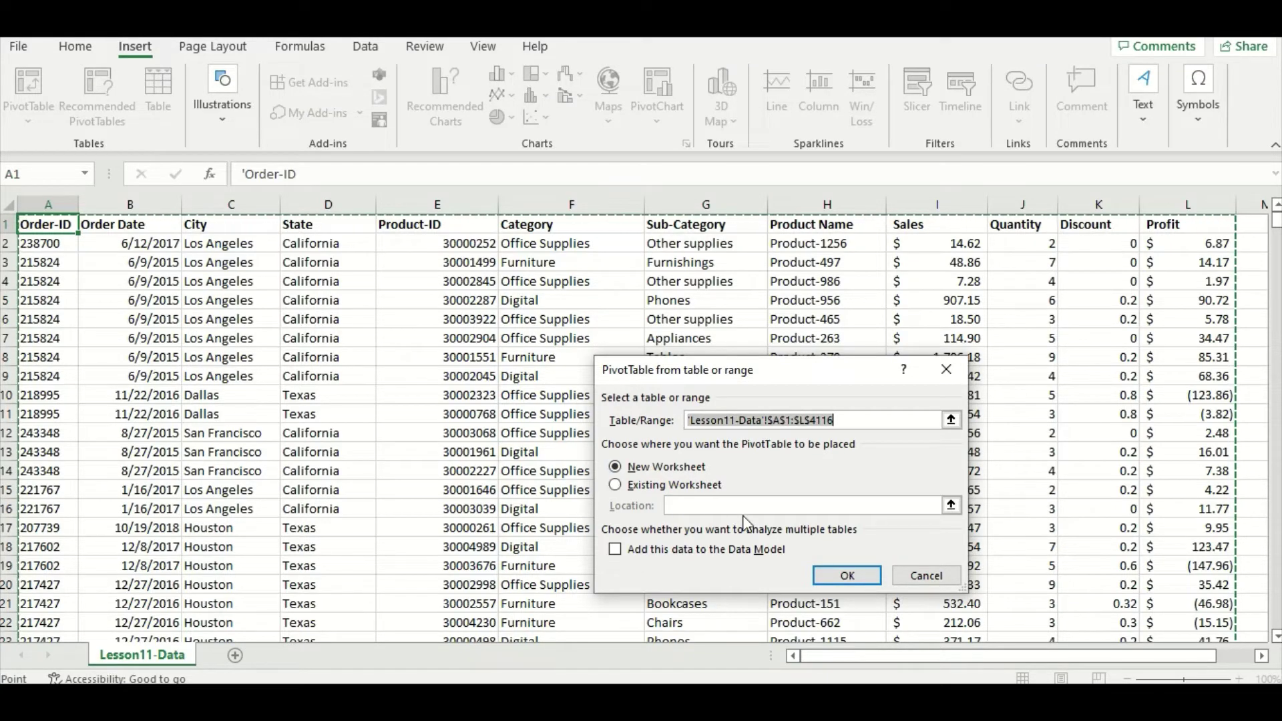
left_click(840, 576)
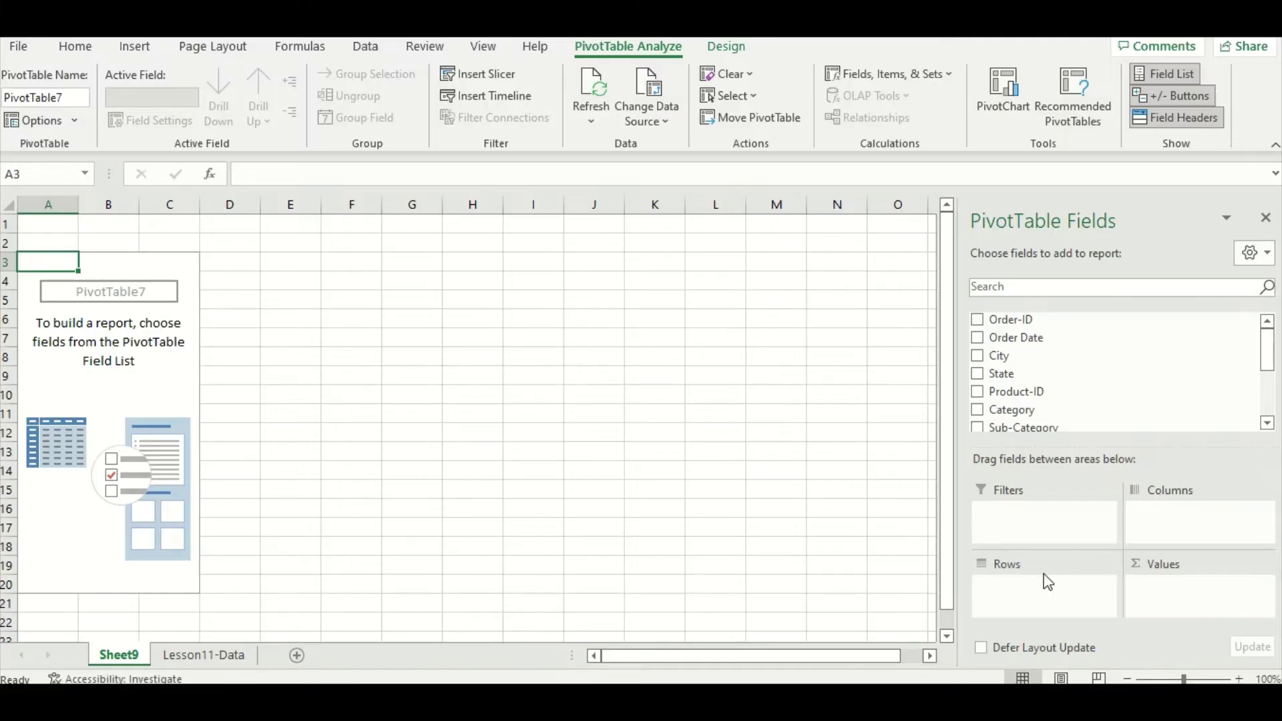
Drag Order-ID into the Values area, giving Sum of Order-ID 961405528.
left_click_drag(1059, 323, 1154, 588)
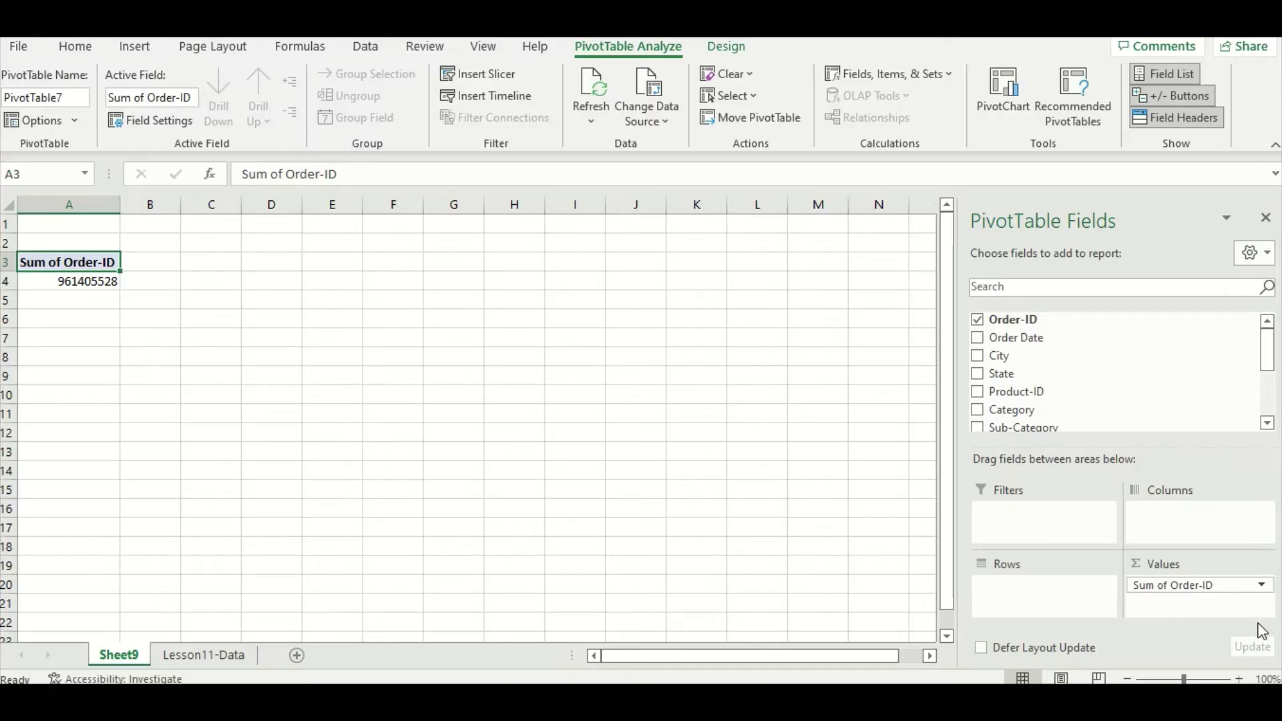
Switch the Order-ID value field from Sum to Count, showing 4115, then click off the pivot.
left_click(1262, 586)
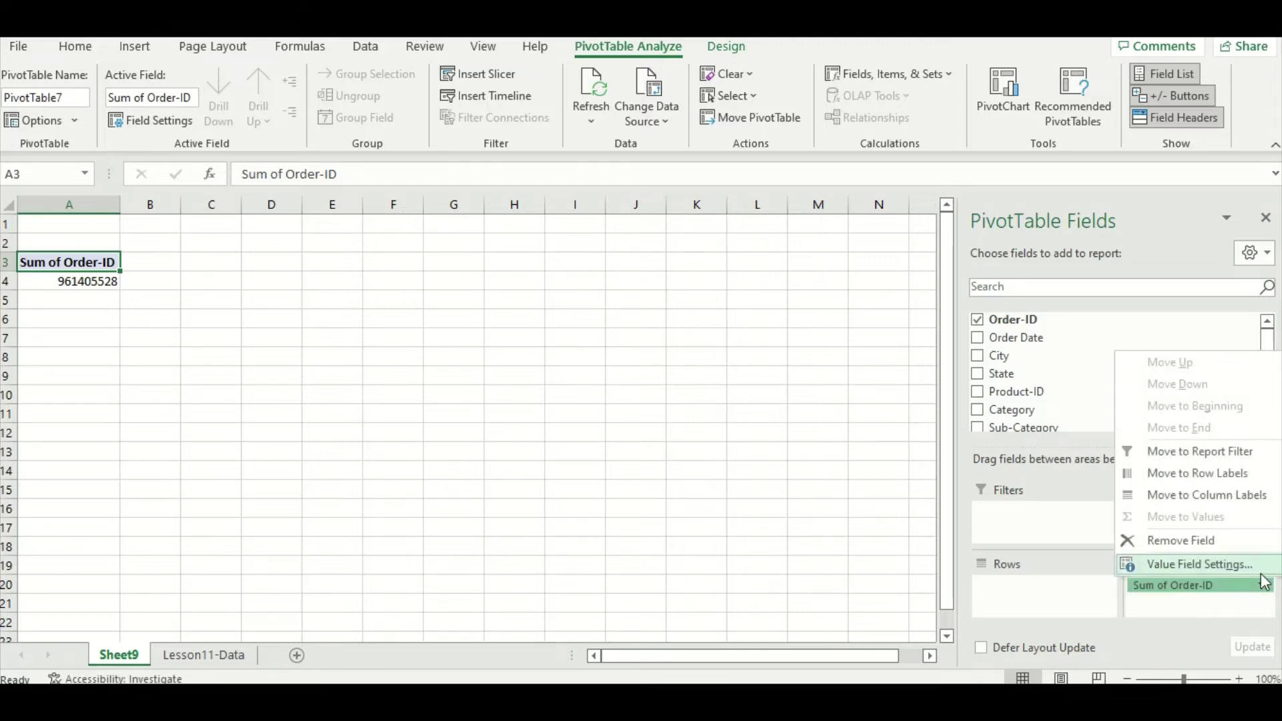
left_click(1242, 564)
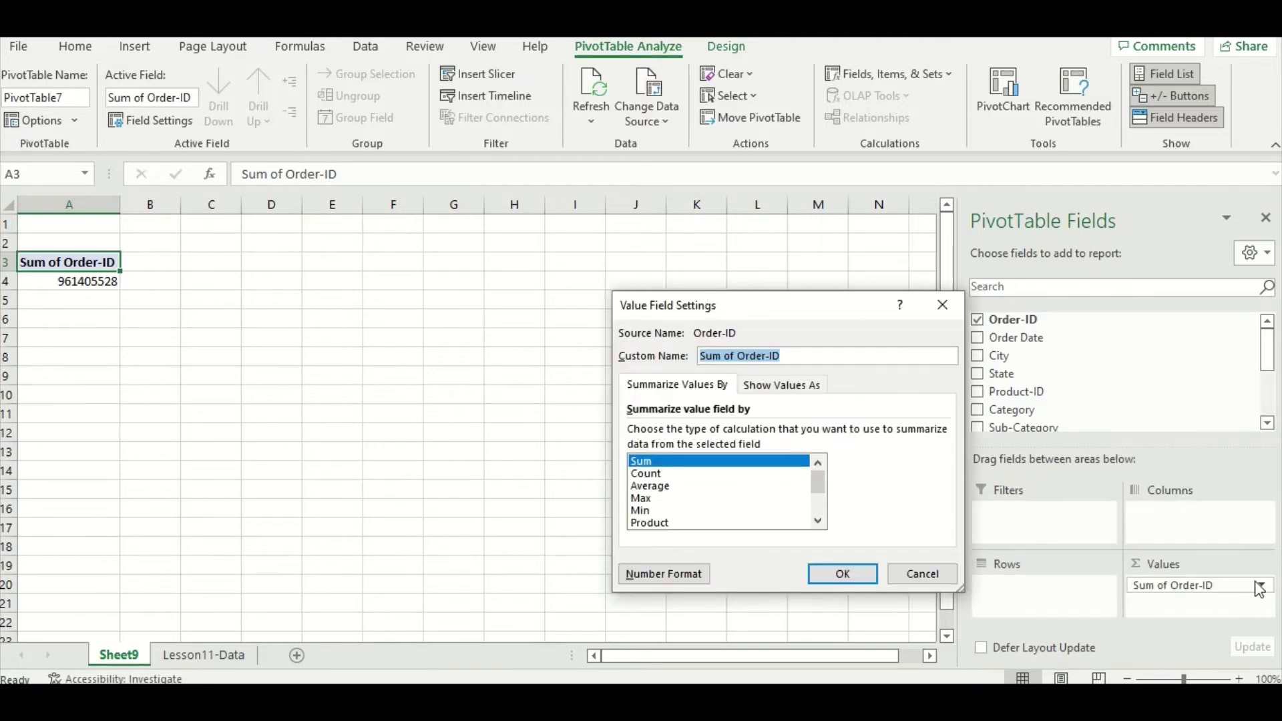
left_click(799, 474)
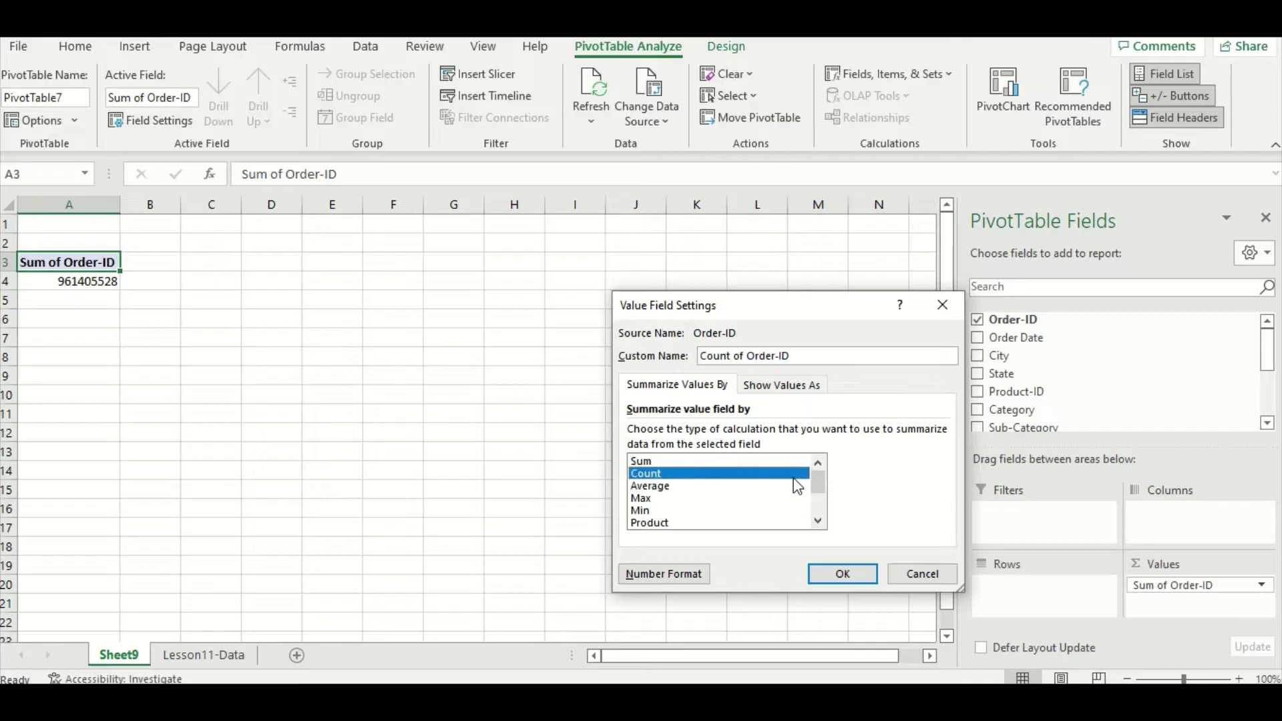
left_click(845, 572)
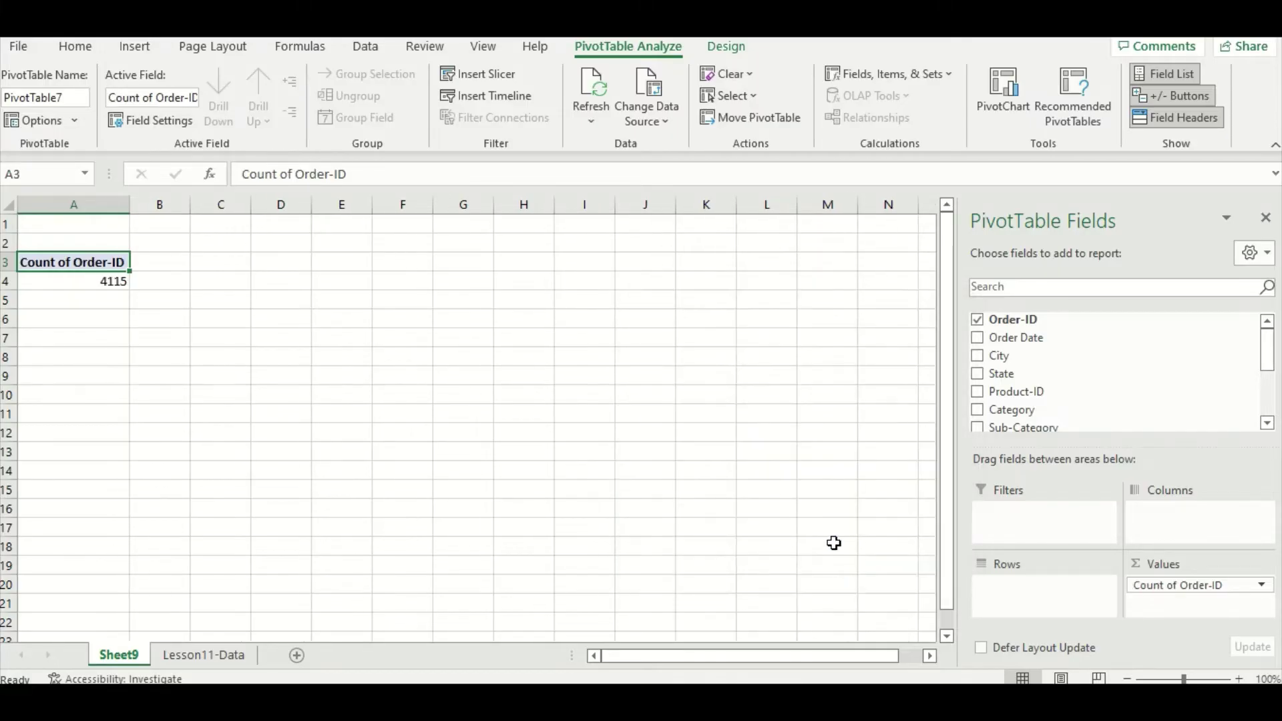
left_click(163, 287)
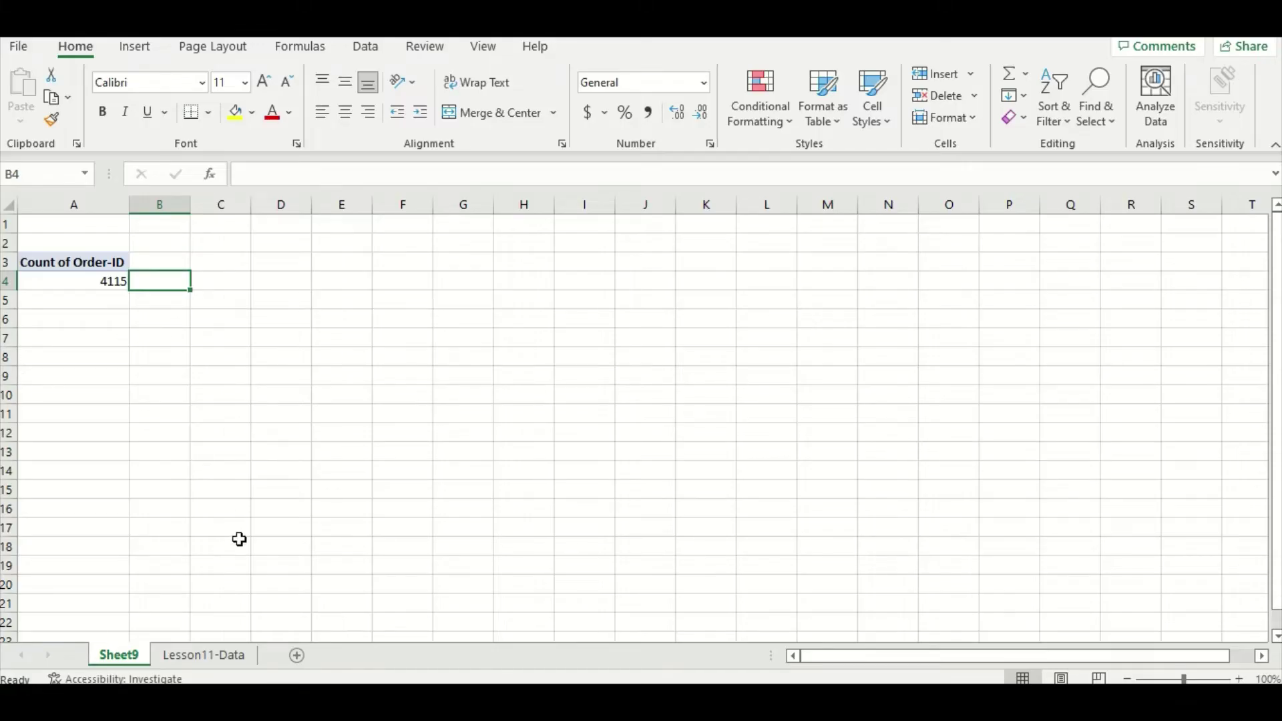
Verify on Lesson11-Data that the orders end at row 4116, then return to Sheet9's 4115 count.
left_click(226, 657)
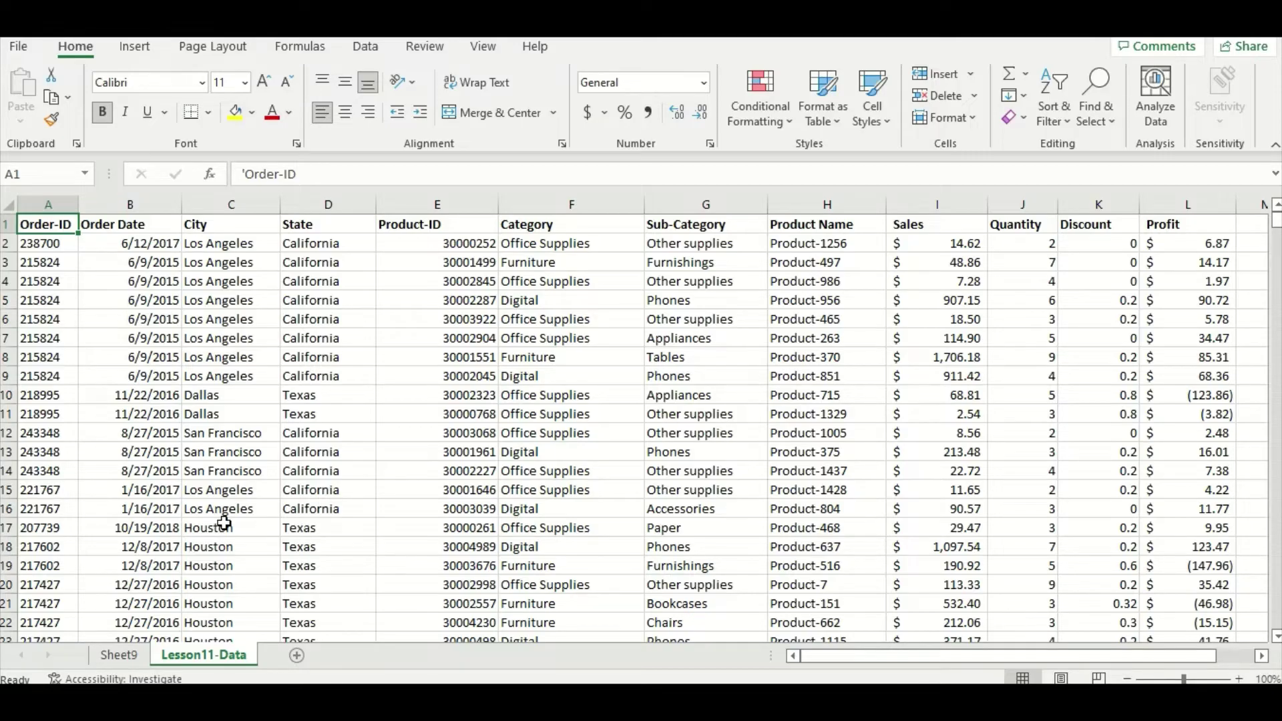
key("ctrl+Down")
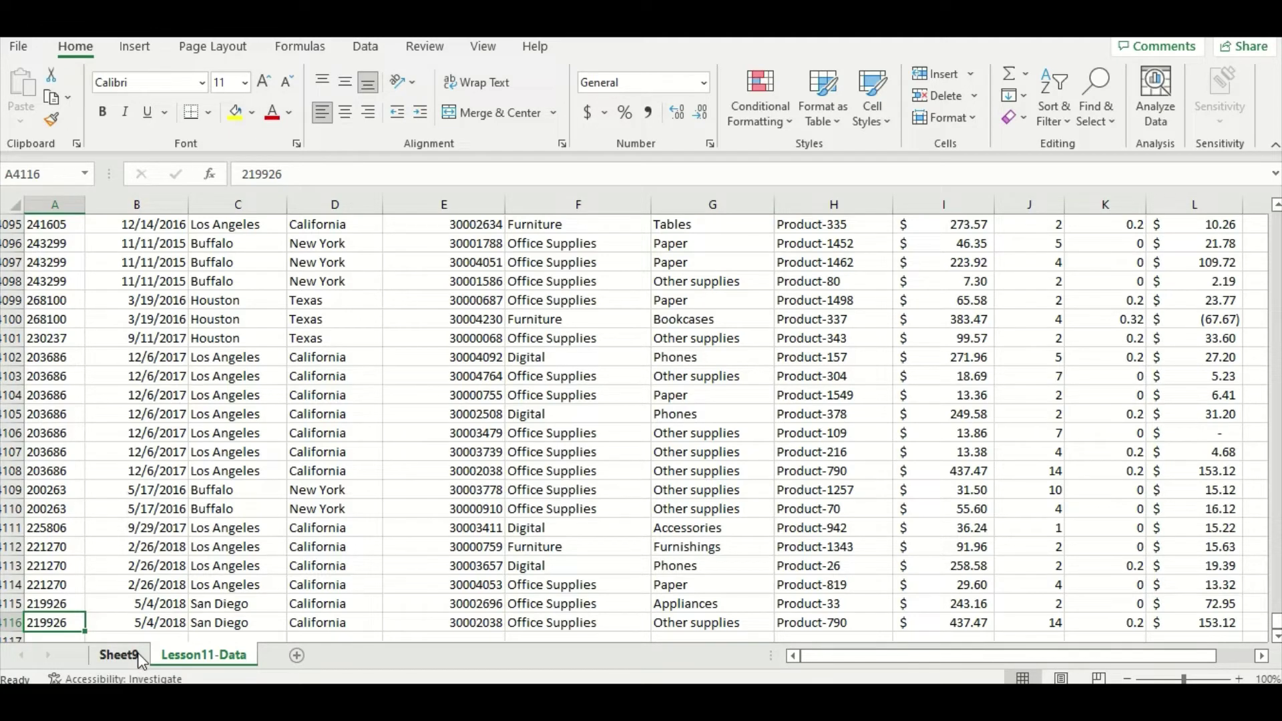
left_click(119, 655)
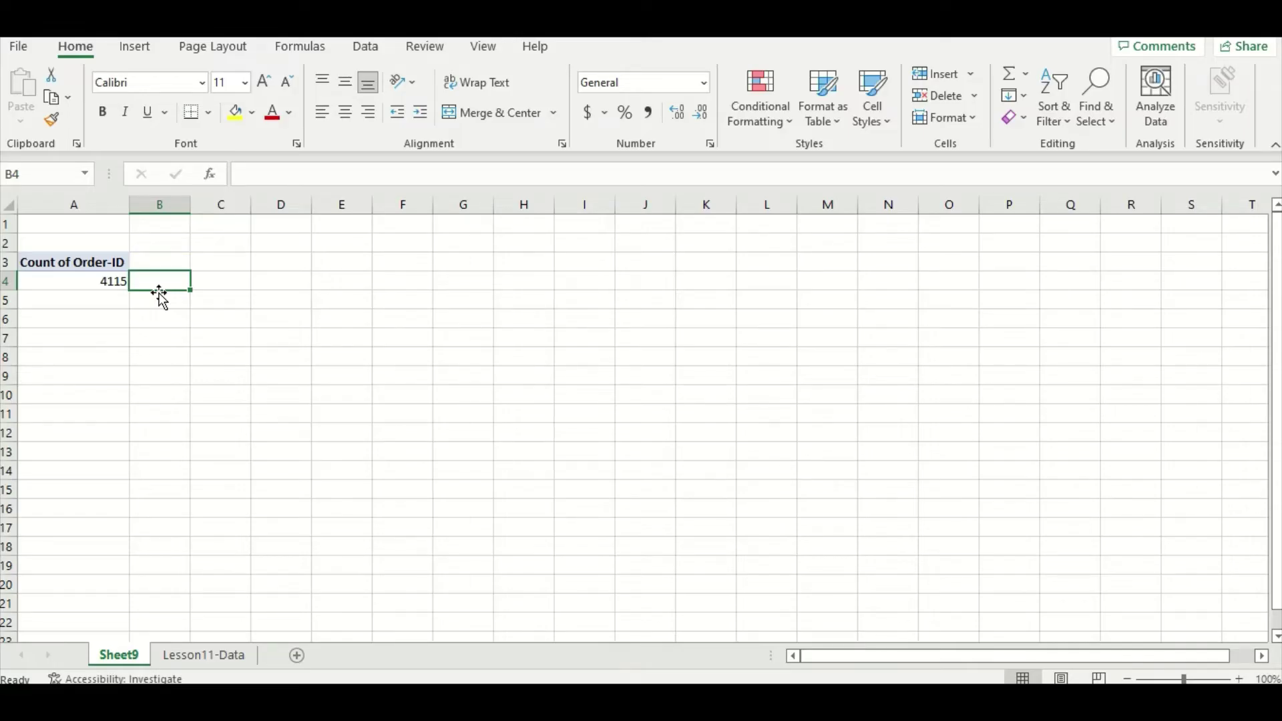
Replace Order-ID in the pivot values with State, giving Count of State 4115.
left_click(87, 279)
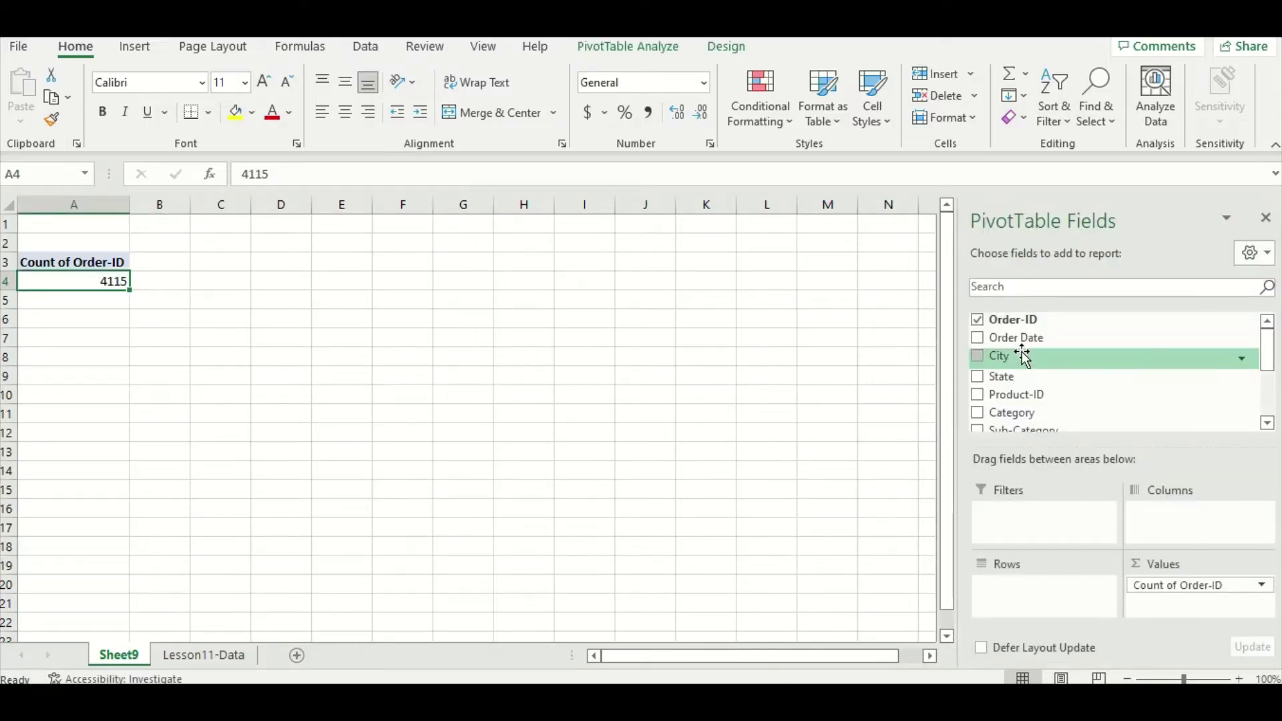
left_click(979, 321)
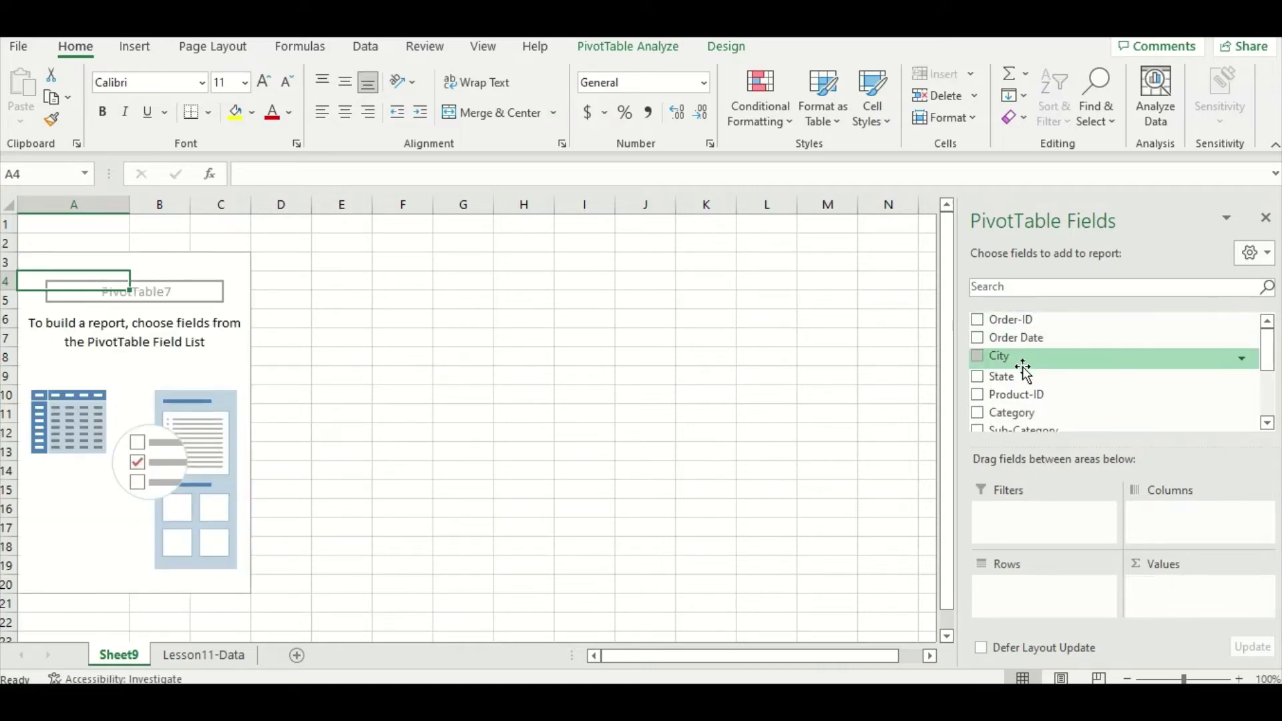
left_click_drag(1023, 374, 1147, 586)
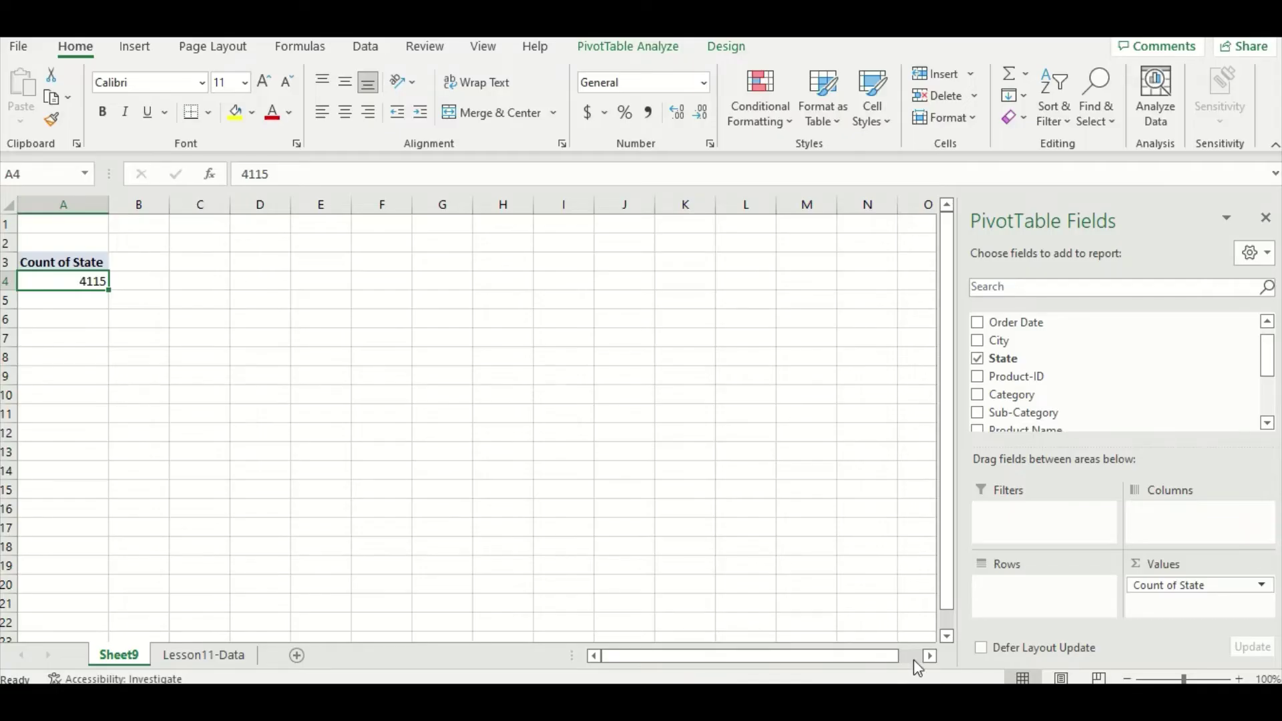
Move State out of Values and into Rows to list California, New York and Texas.
left_click(979, 361)
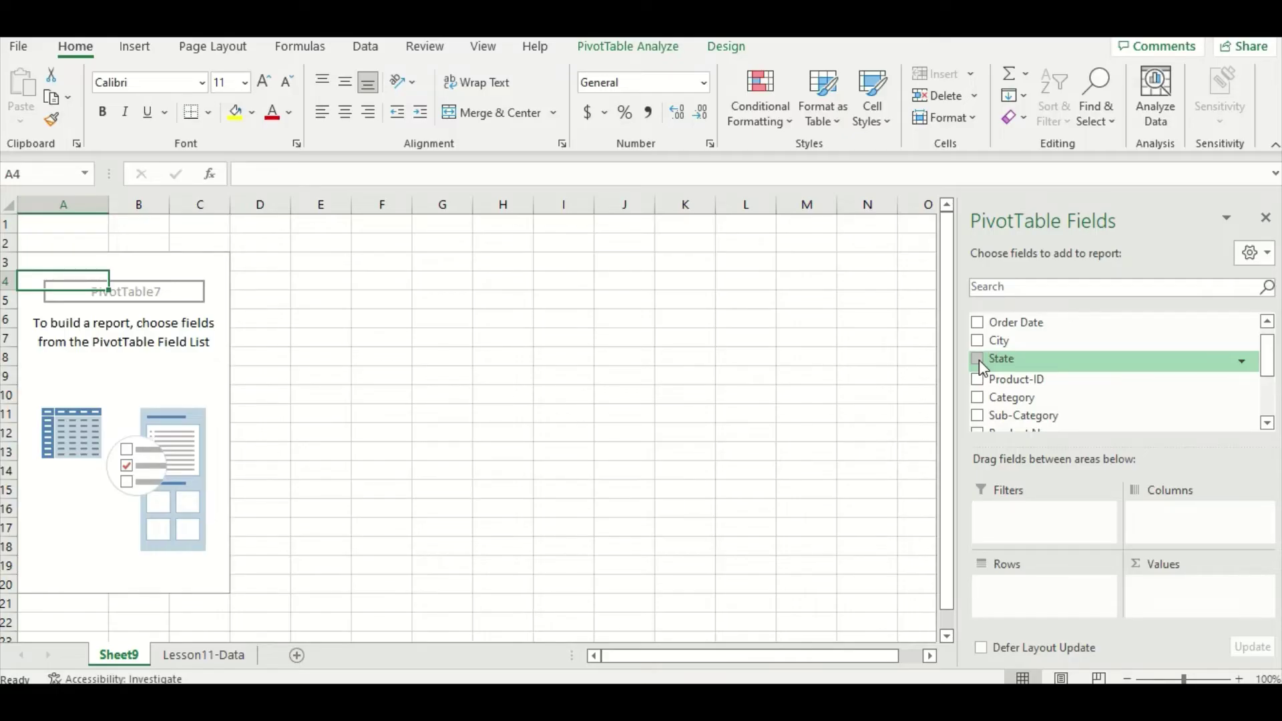
left_click_drag(983, 358, 1046, 575)
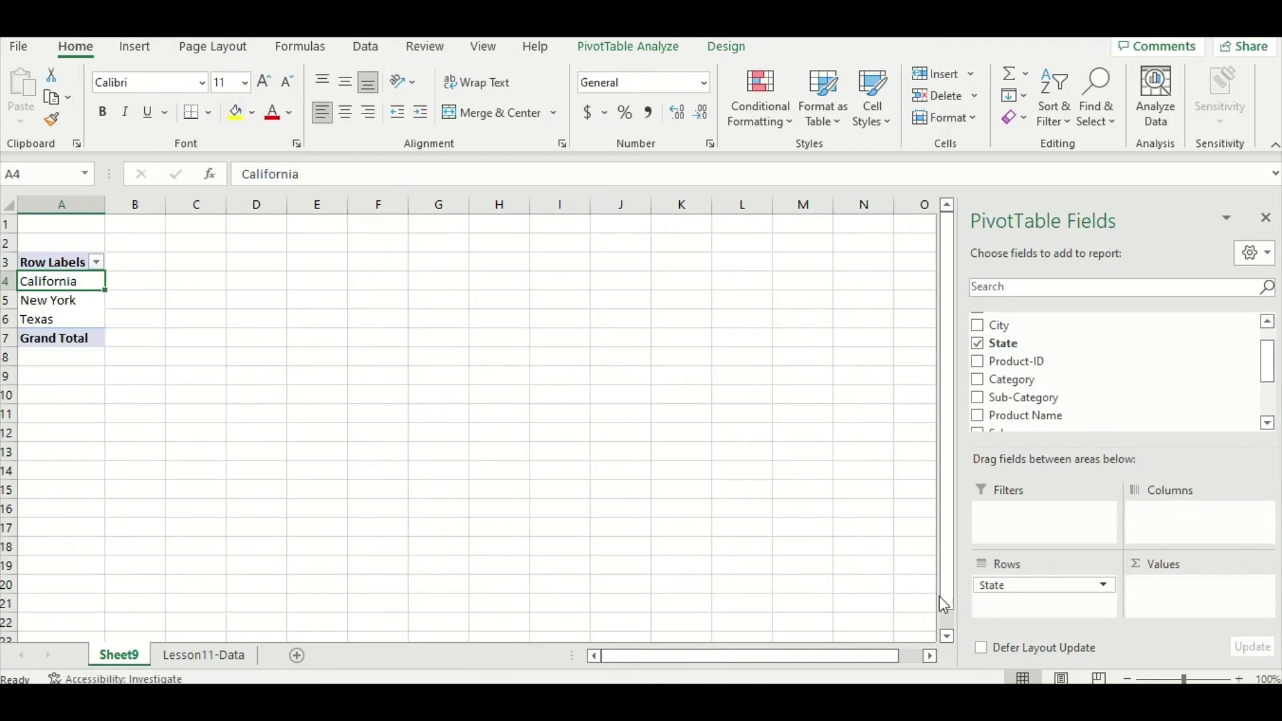
left_click(1103, 587)
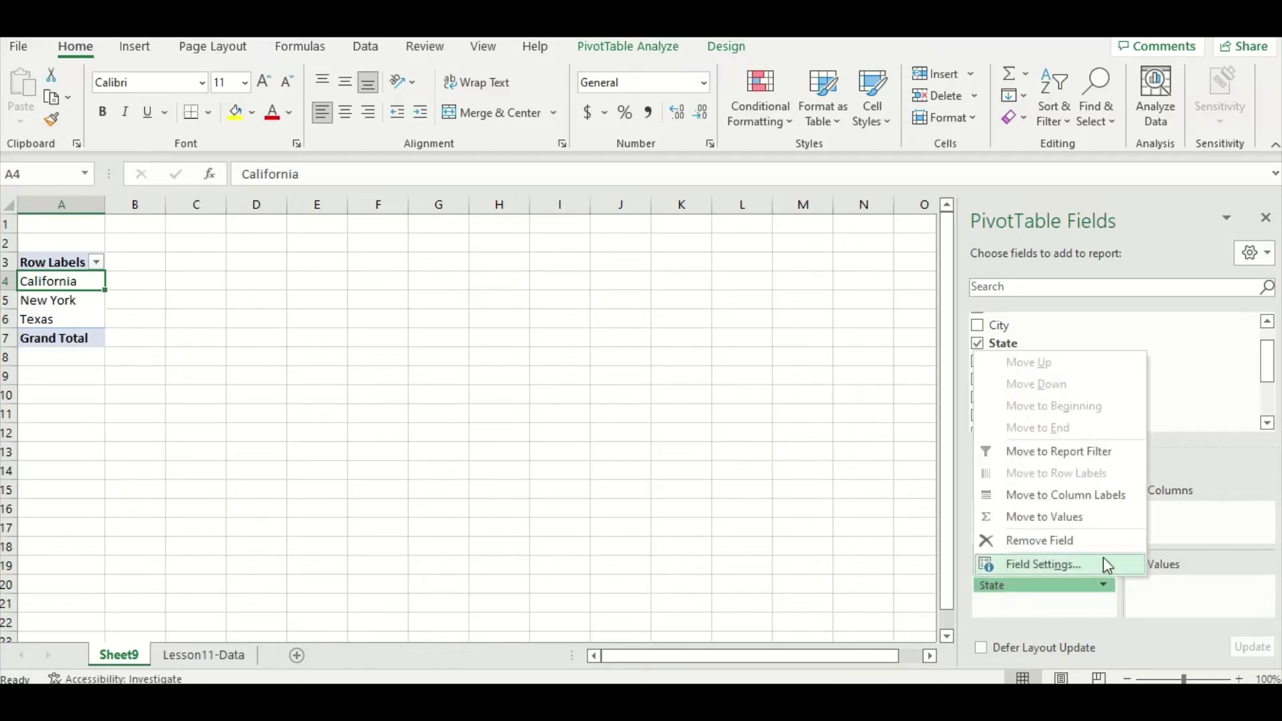
left_click(1120, 508)
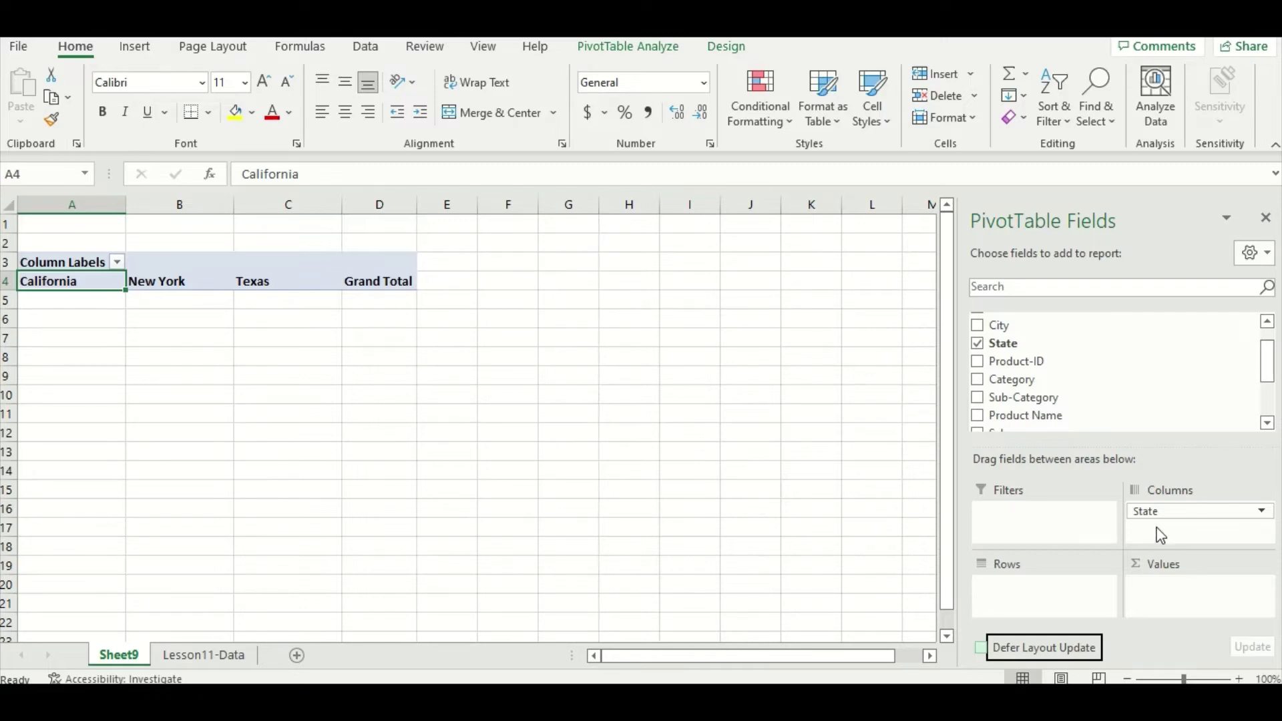
left_click_drag(1162, 512, 1059, 581)
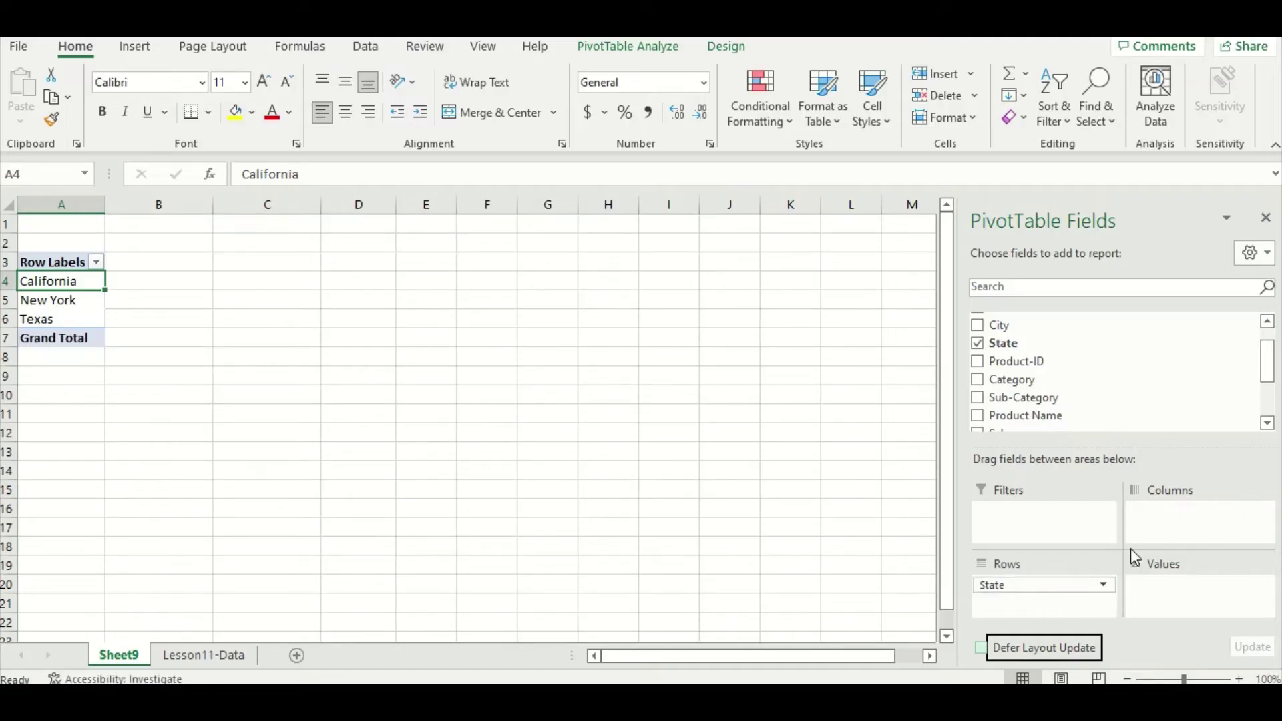
Add Sales, Profit and Discount to the pivot's Values area.
scroll(1127, 420, "up", 1)
scroll(1126, 420, "down", 3)
left_click_drag(1093, 347, 1188, 593)
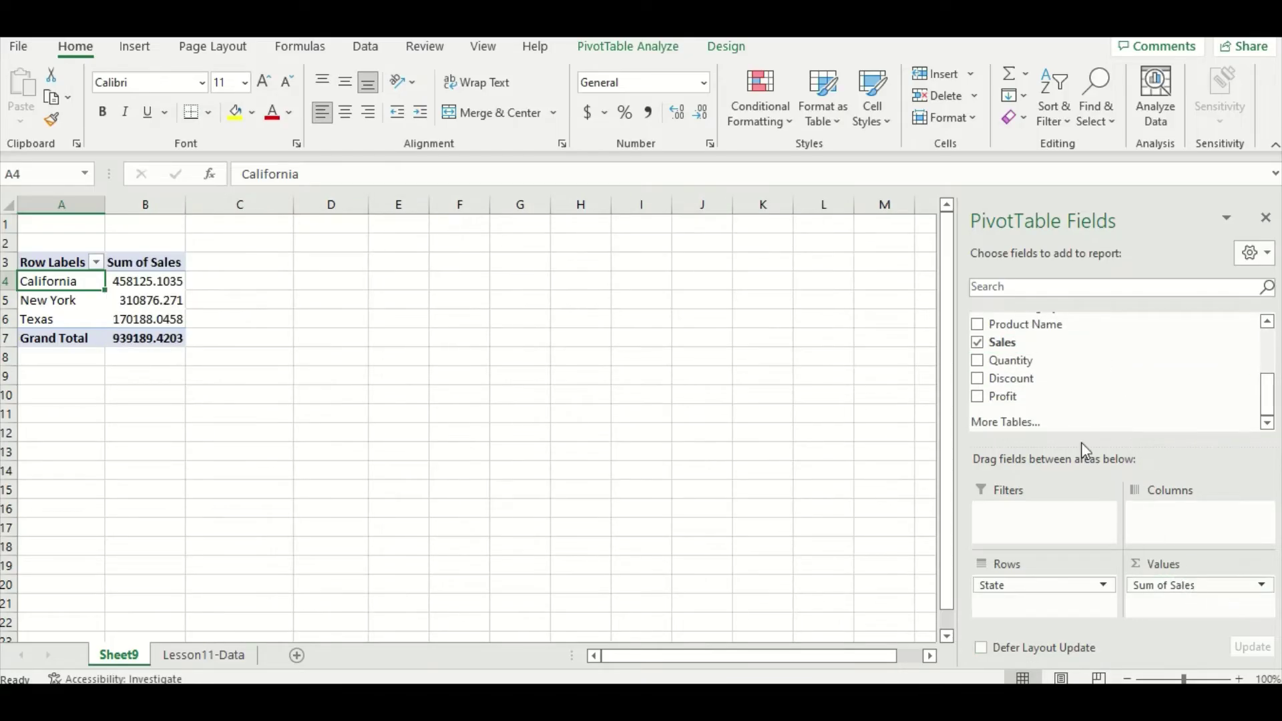
left_click_drag(1039, 397, 1165, 601)
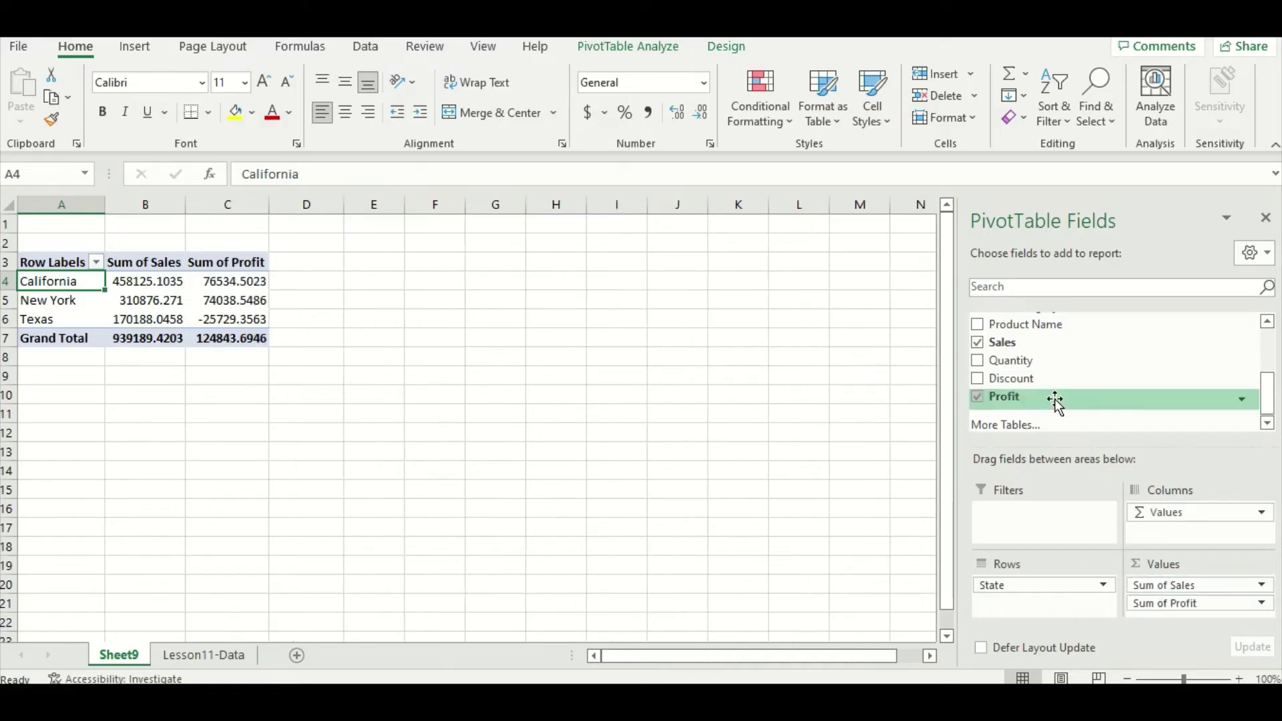
left_click_drag(1054, 378, 1160, 616)
Change the Discount value field to summarize by Average instead of Sum.
left_click(1268, 609)
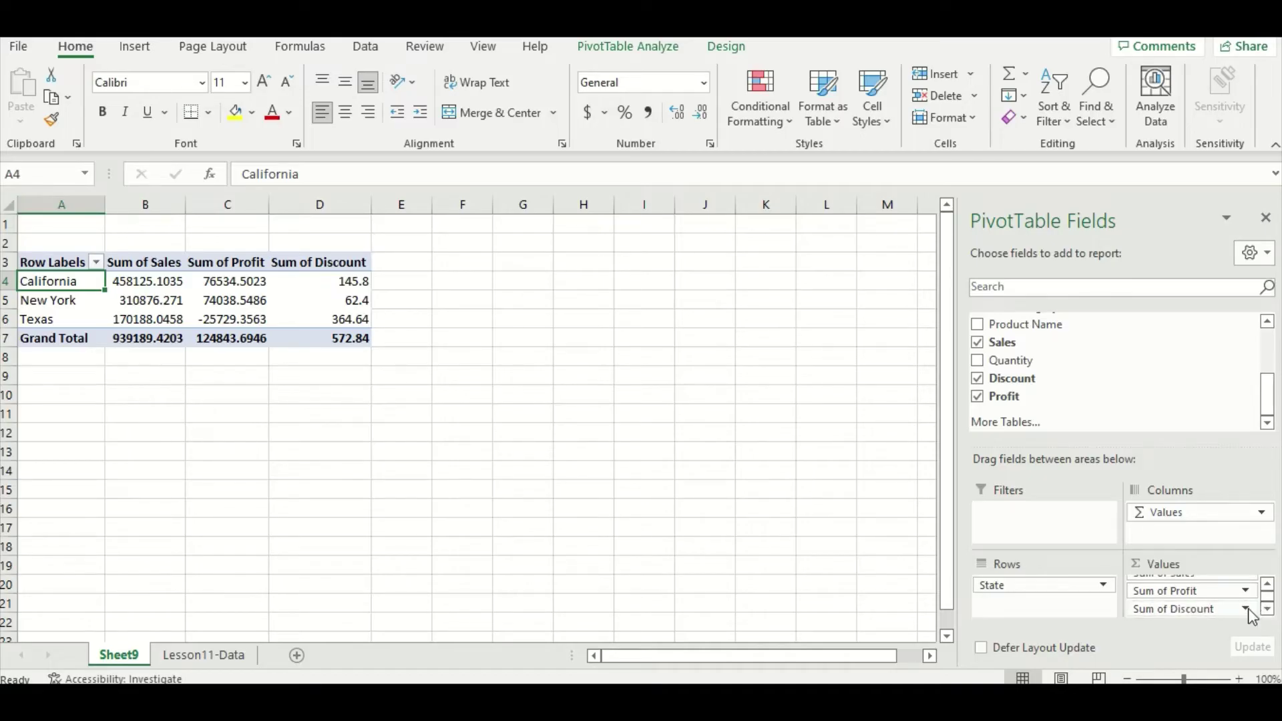
left_click(1246, 609)
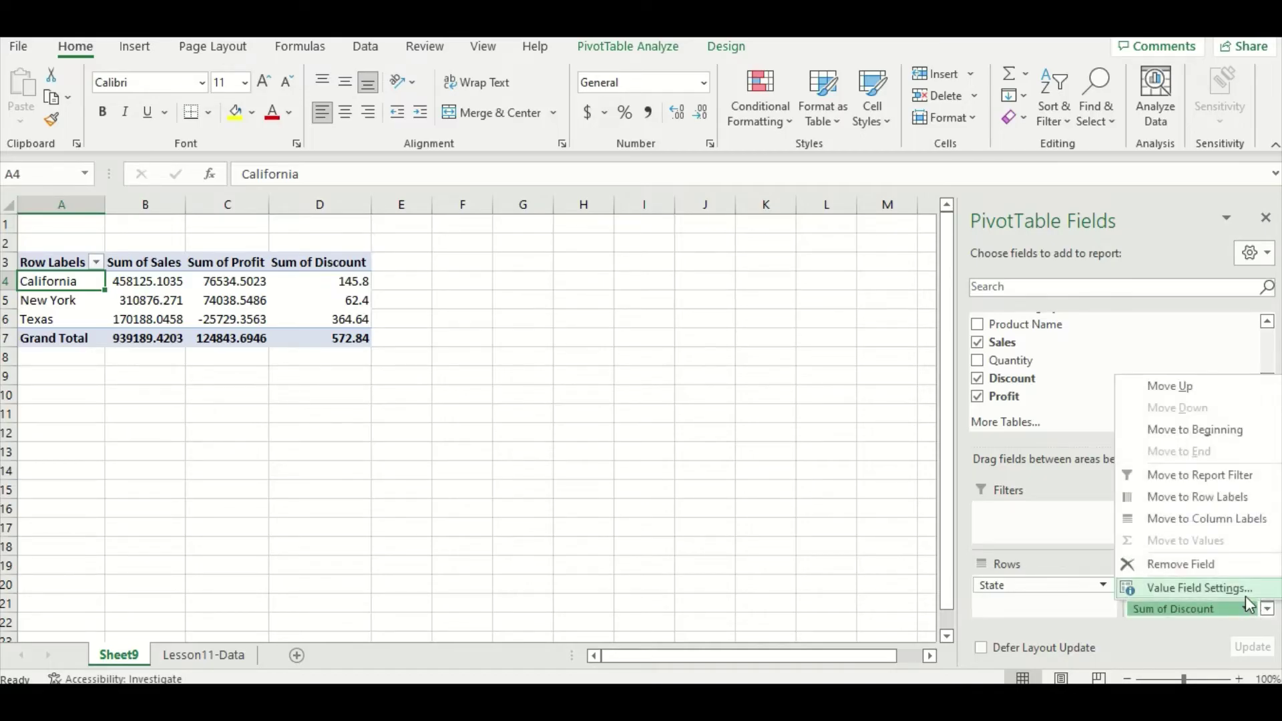
left_click(1247, 596)
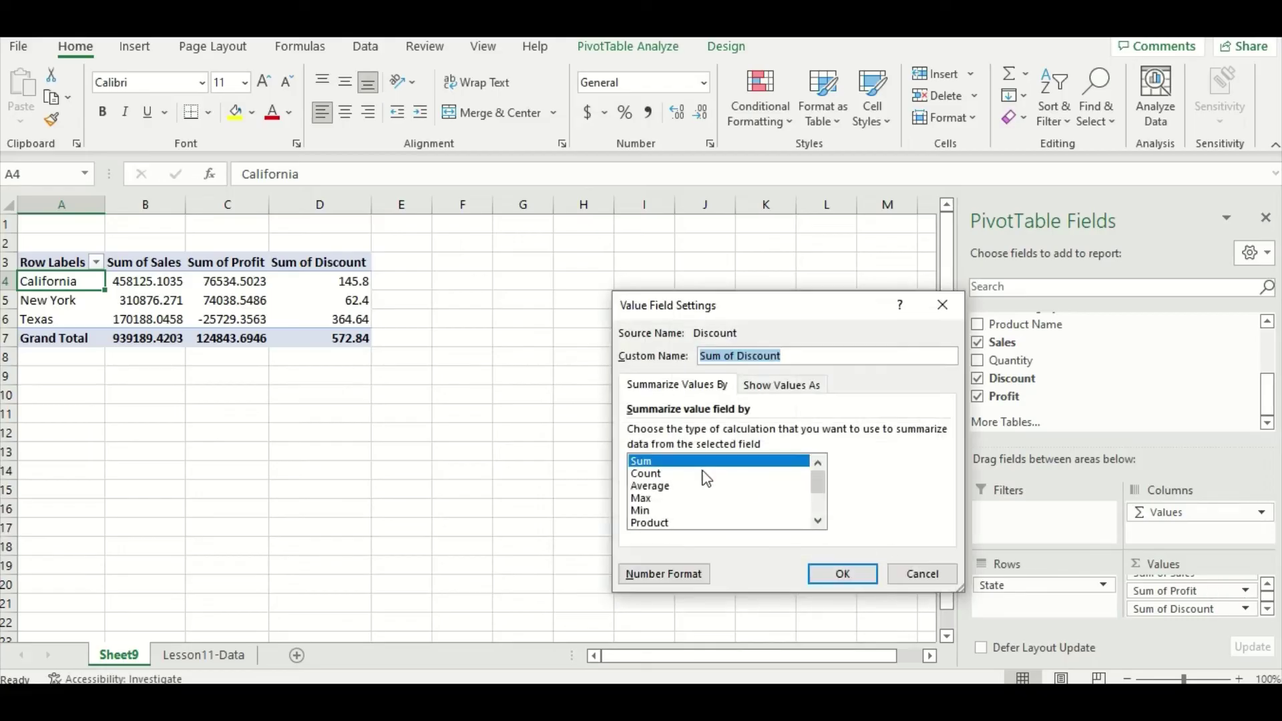
left_click(707, 485)
left_click(825, 574)
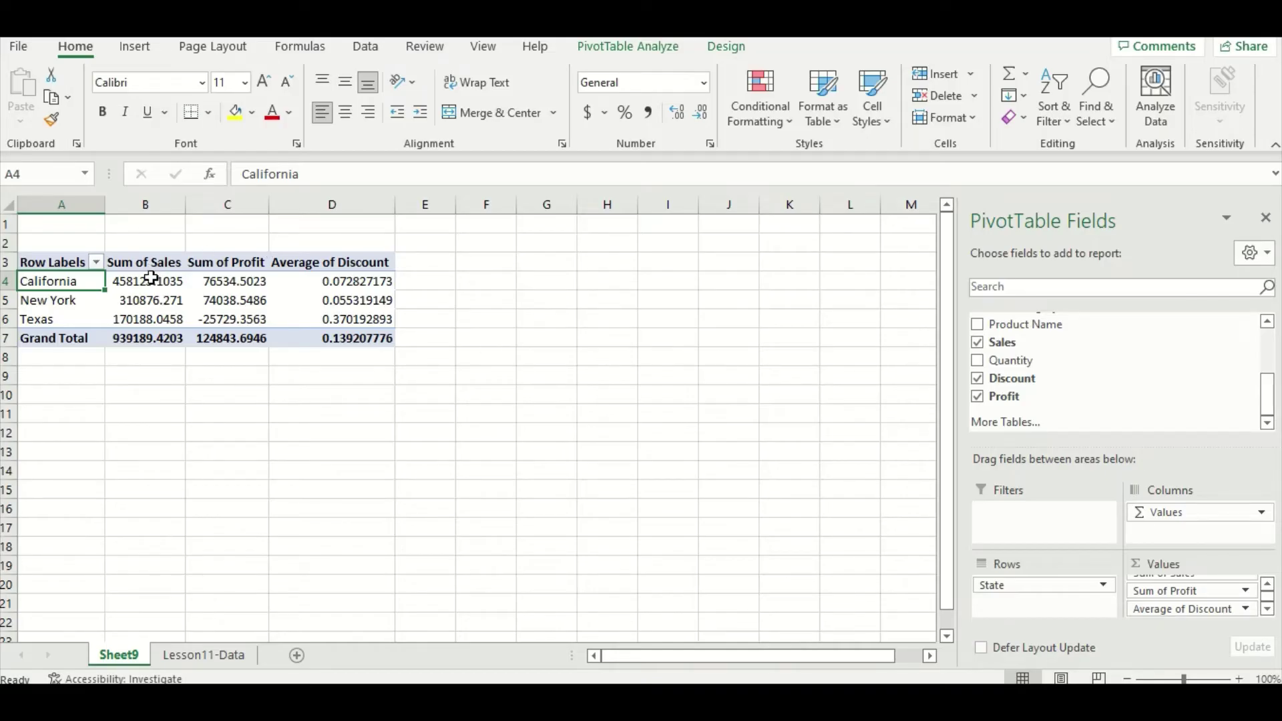
Format the sales and profit figures in B4:C7 as Accounting with no decimal places.
left_click_drag(152, 281, 232, 336)
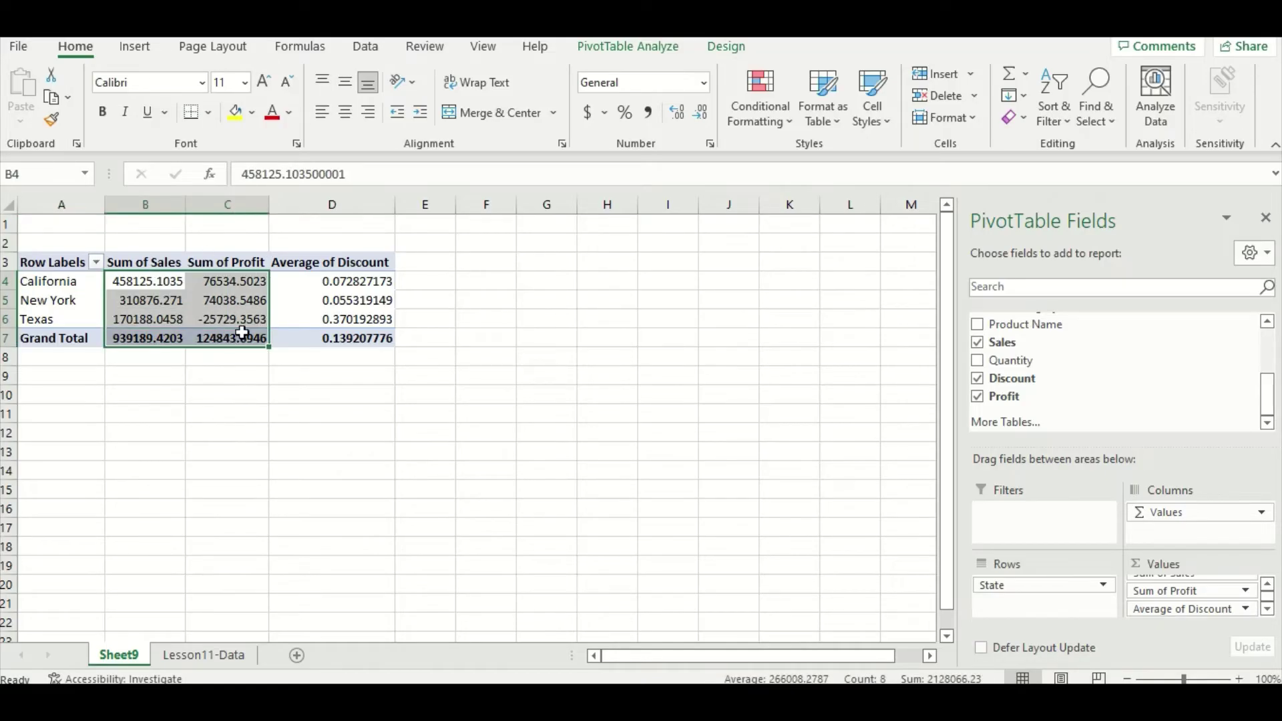
left_click(589, 114)
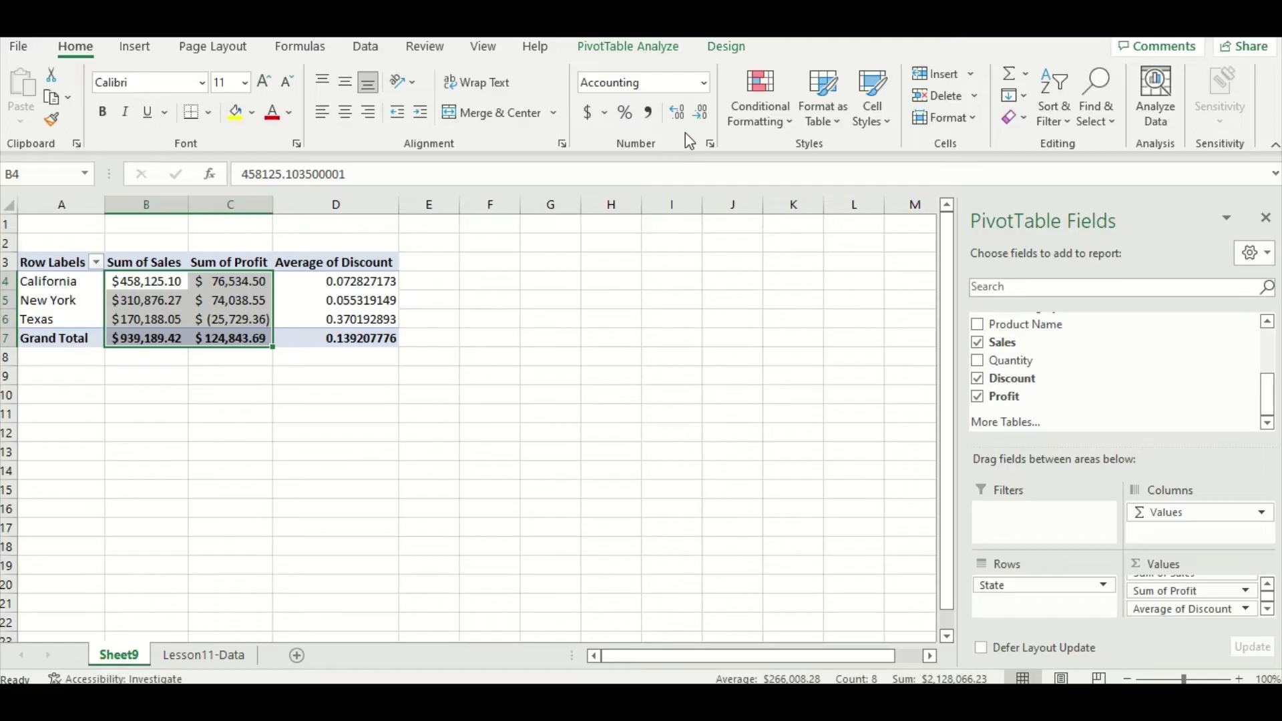
left_click(700, 121)
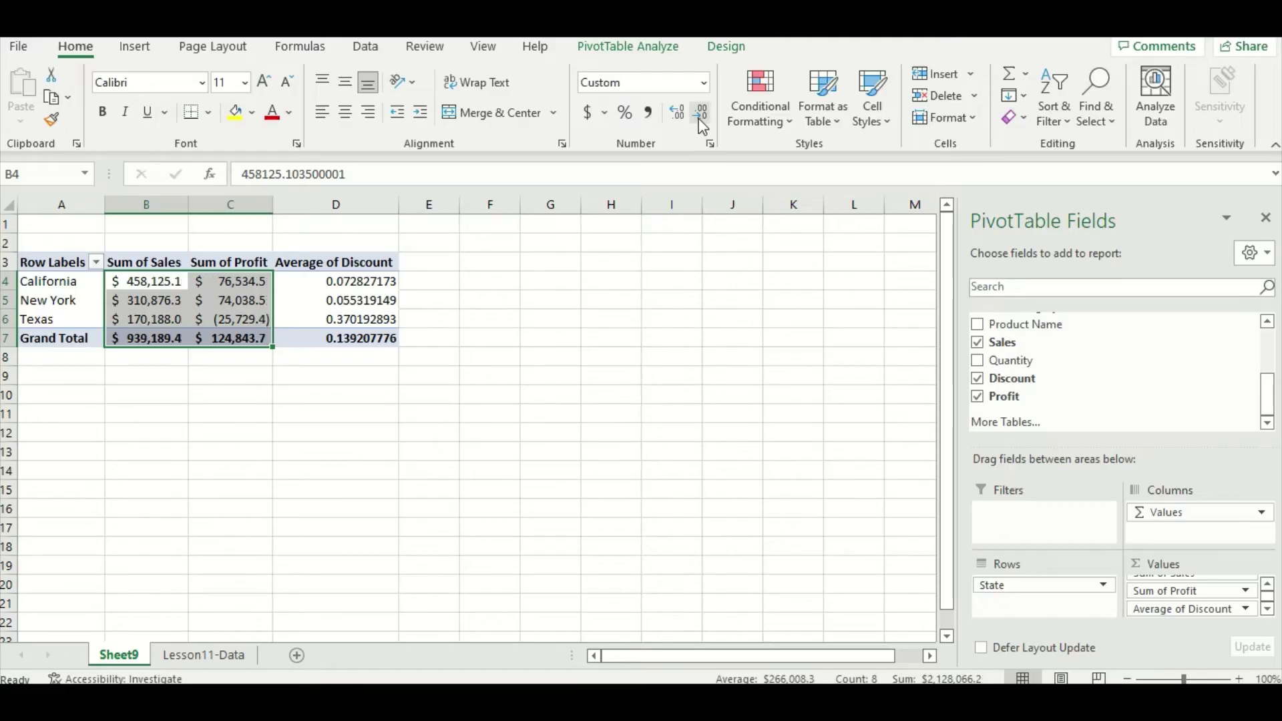
left_click(700, 120)
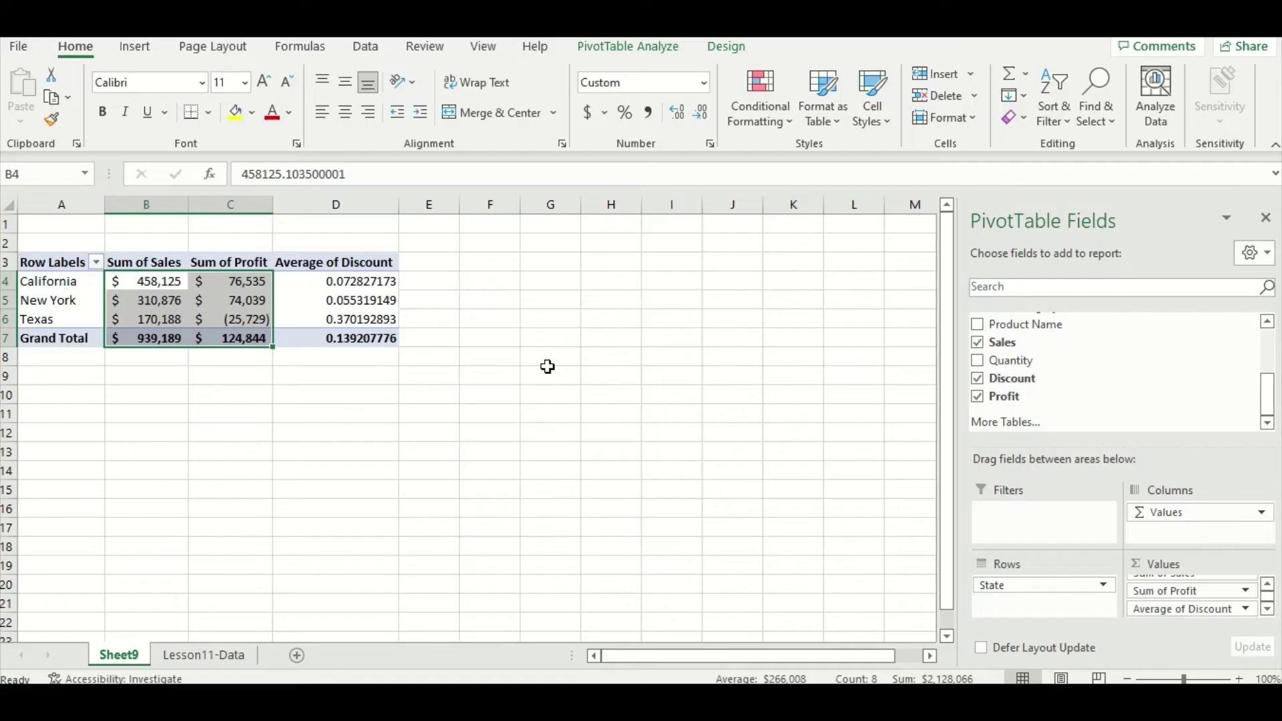
Format the average discounts in D4:D7 as percentages.
mouse_move(379, 285)
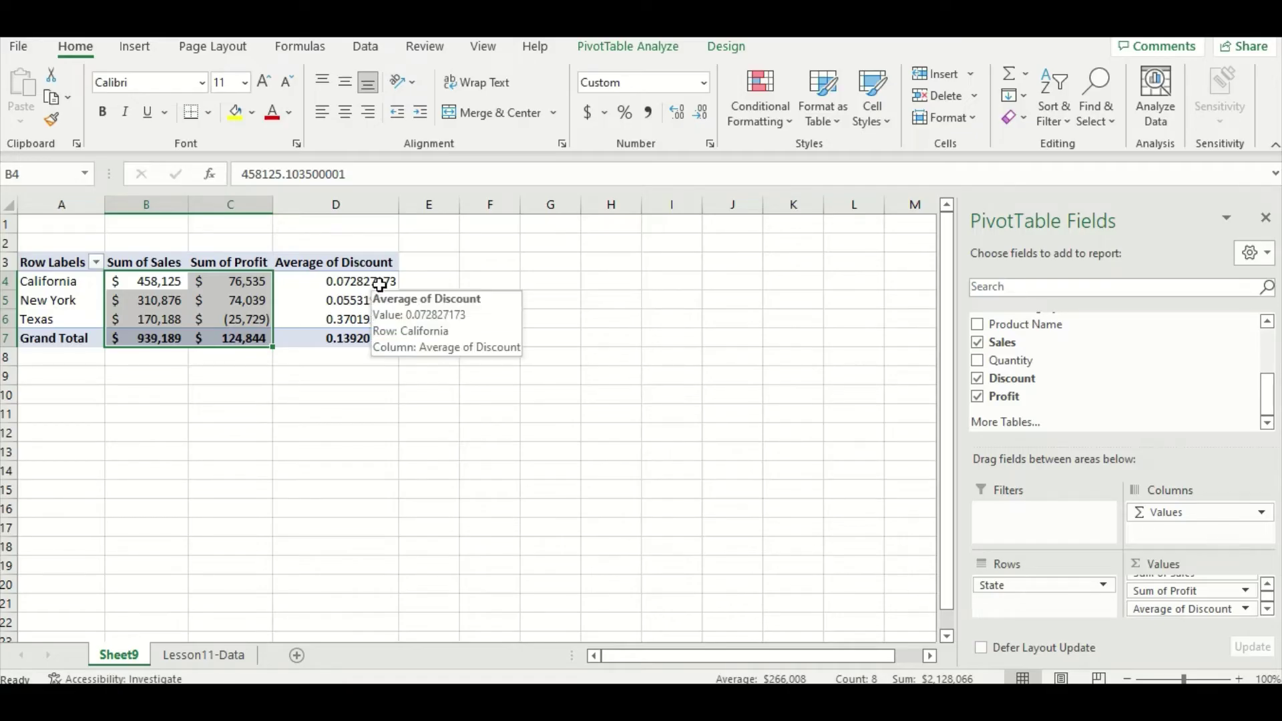
left_click_drag(379, 285, 373, 339)
left_click(623, 114)
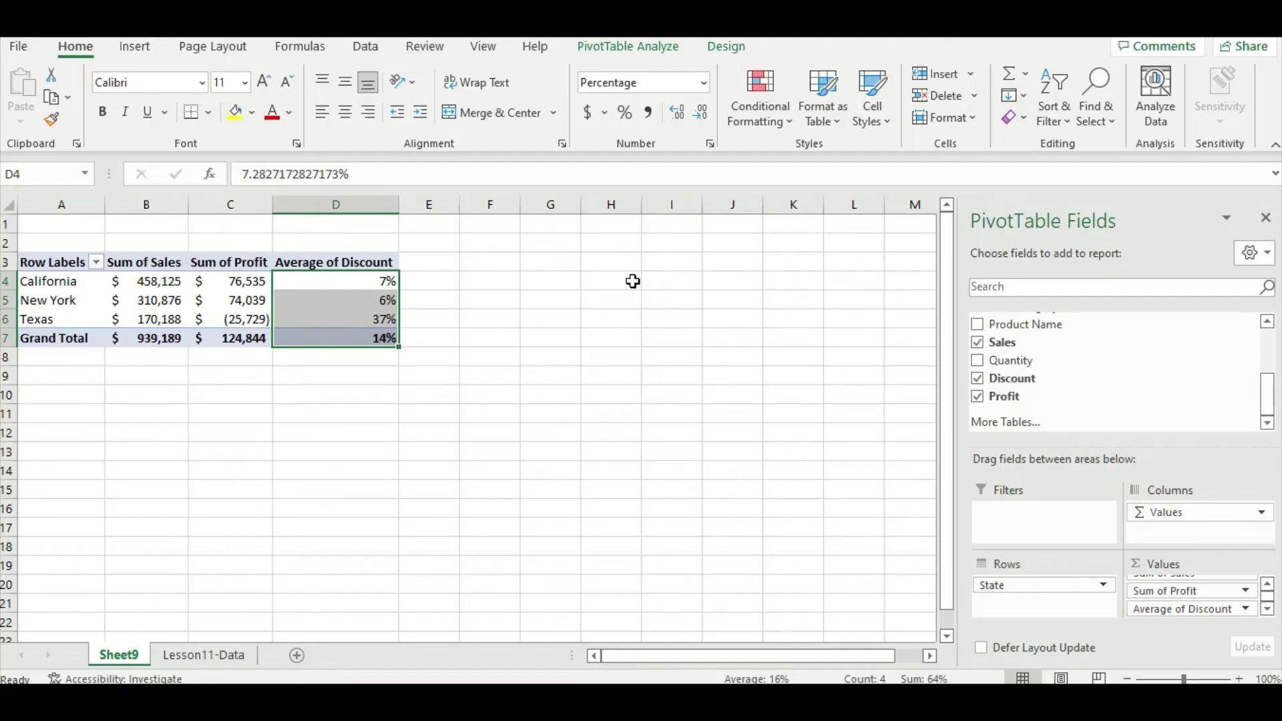
Click empty cell H4 outside the pivot so the PivotTable Fields pane closes.
left_click(628, 287)
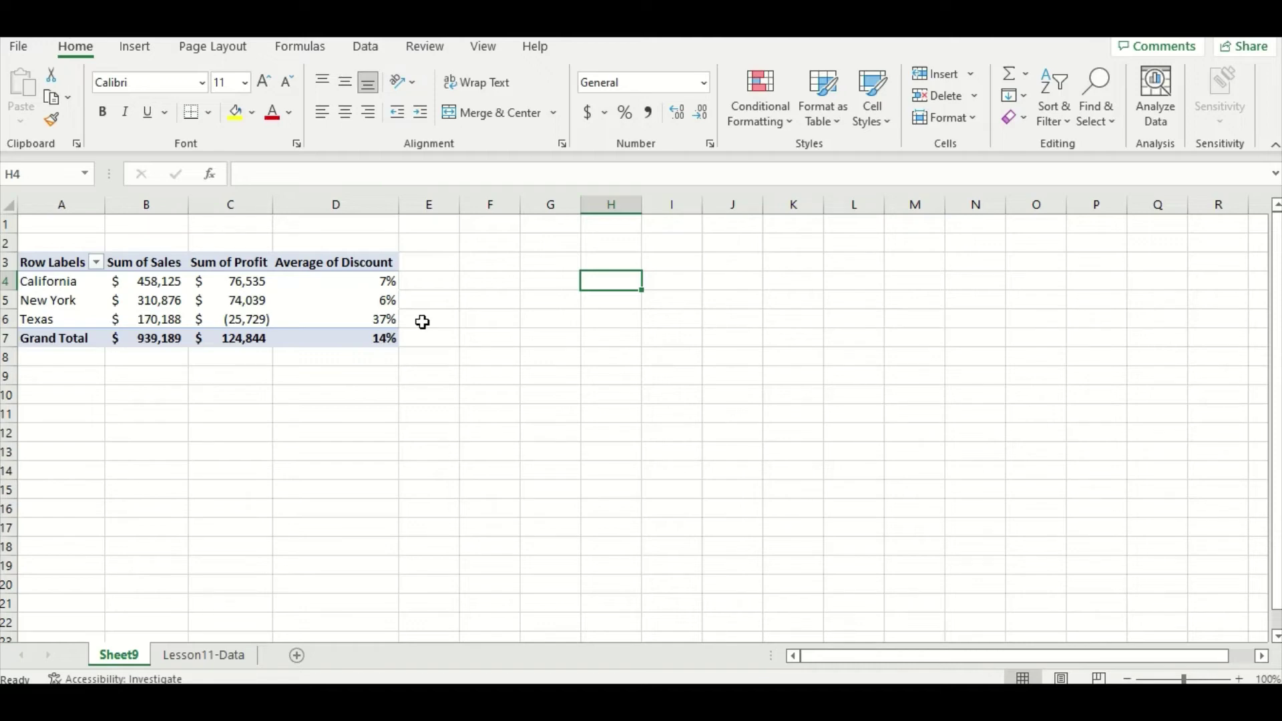
Add City to the Rows area beneath State so cities nest under each state.
left_click(99, 319)
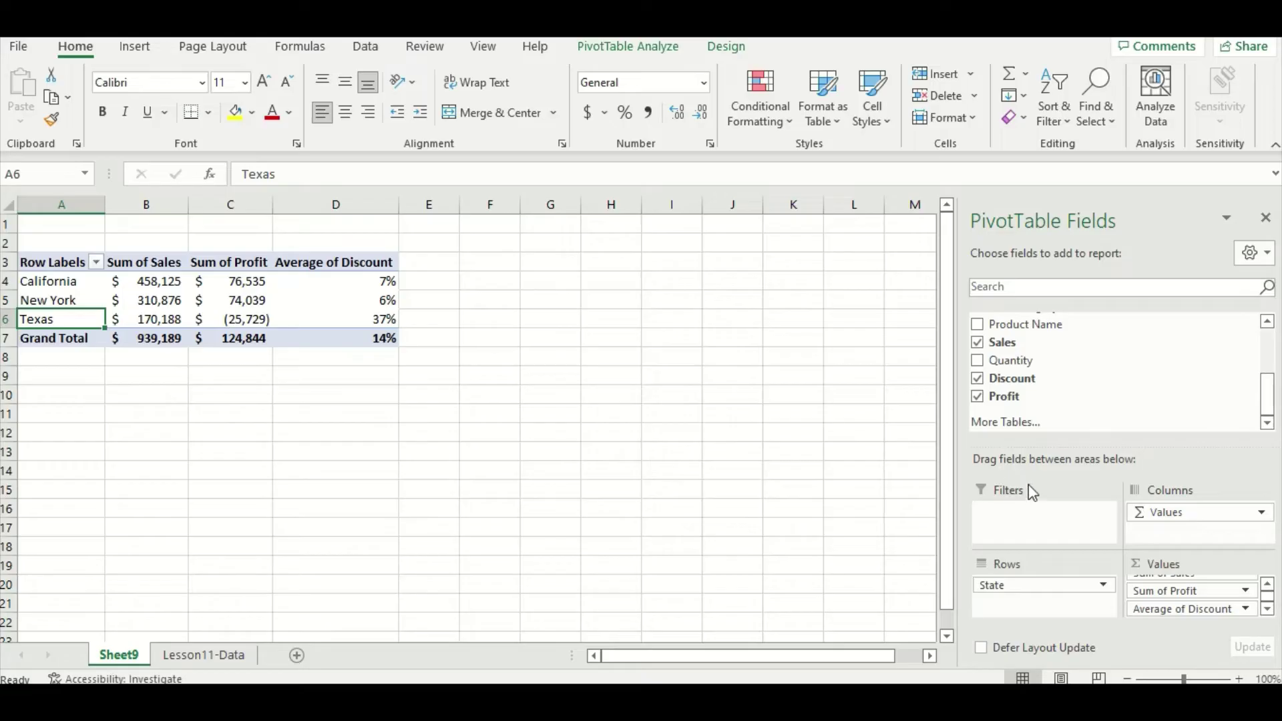
scroll(1036, 407, "up", 3)
left_click_drag(1025, 367, 1020, 603)
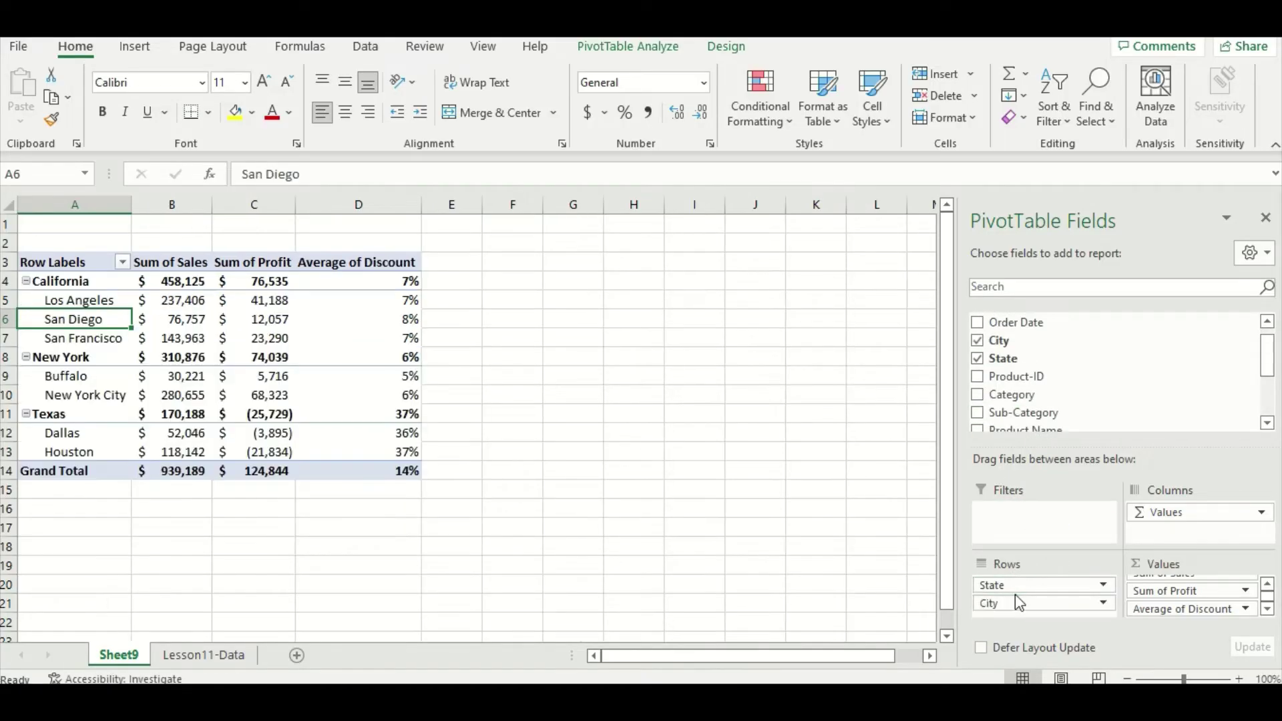
Collapse and re-expand California's cities, then deselect the pivot to hide its field list.
left_click(26, 281)
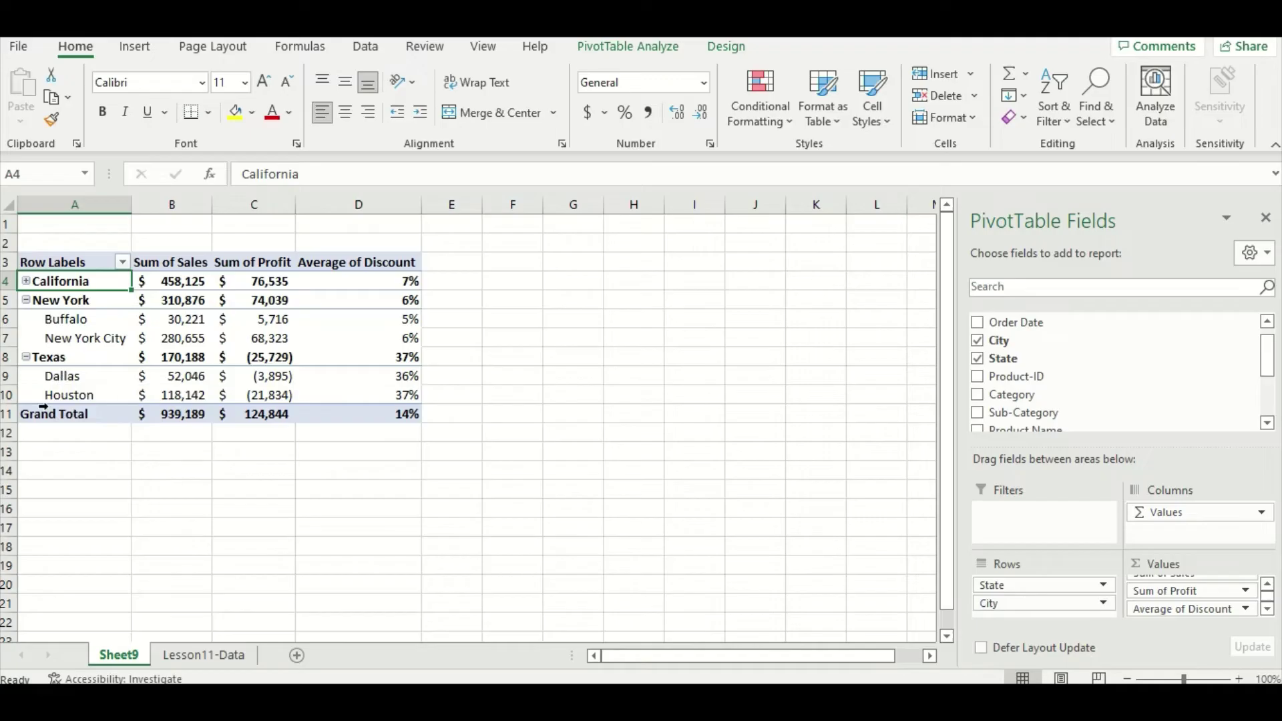
left_click(27, 282)
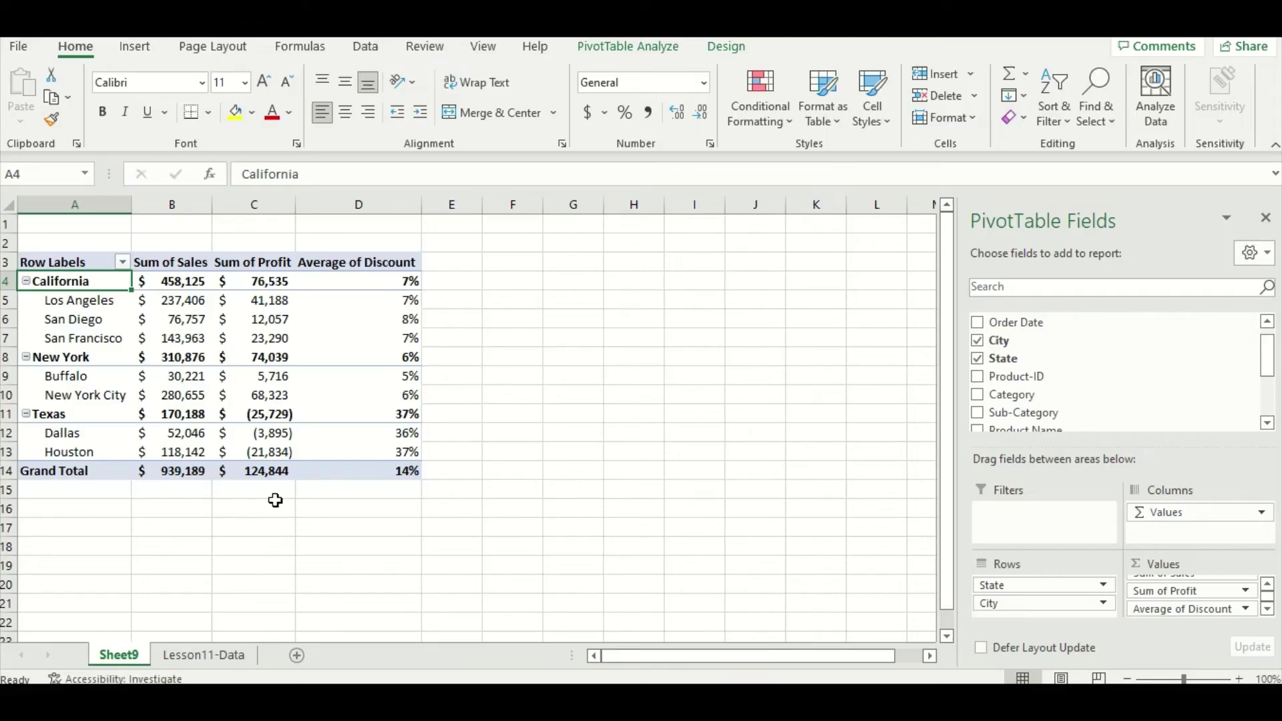
left_click(364, 526)
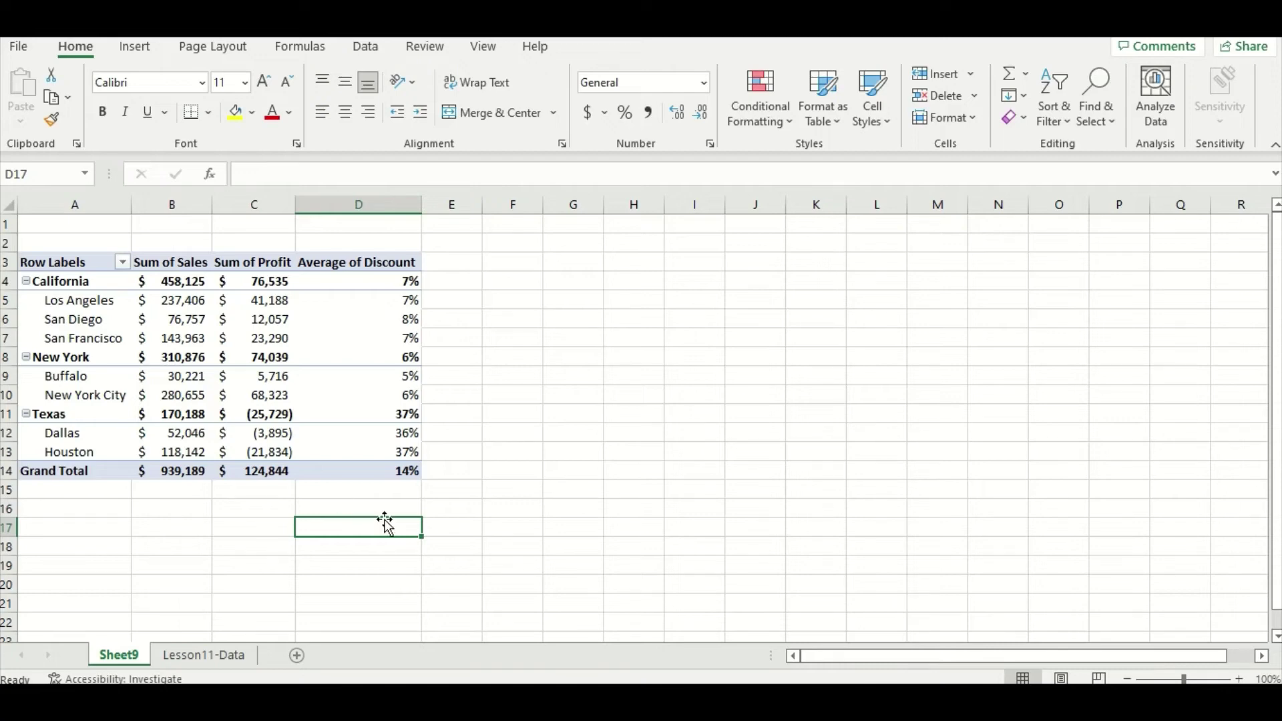
Move the State row field to the report filter, leaving seven cities as rows.
left_click(110, 356)
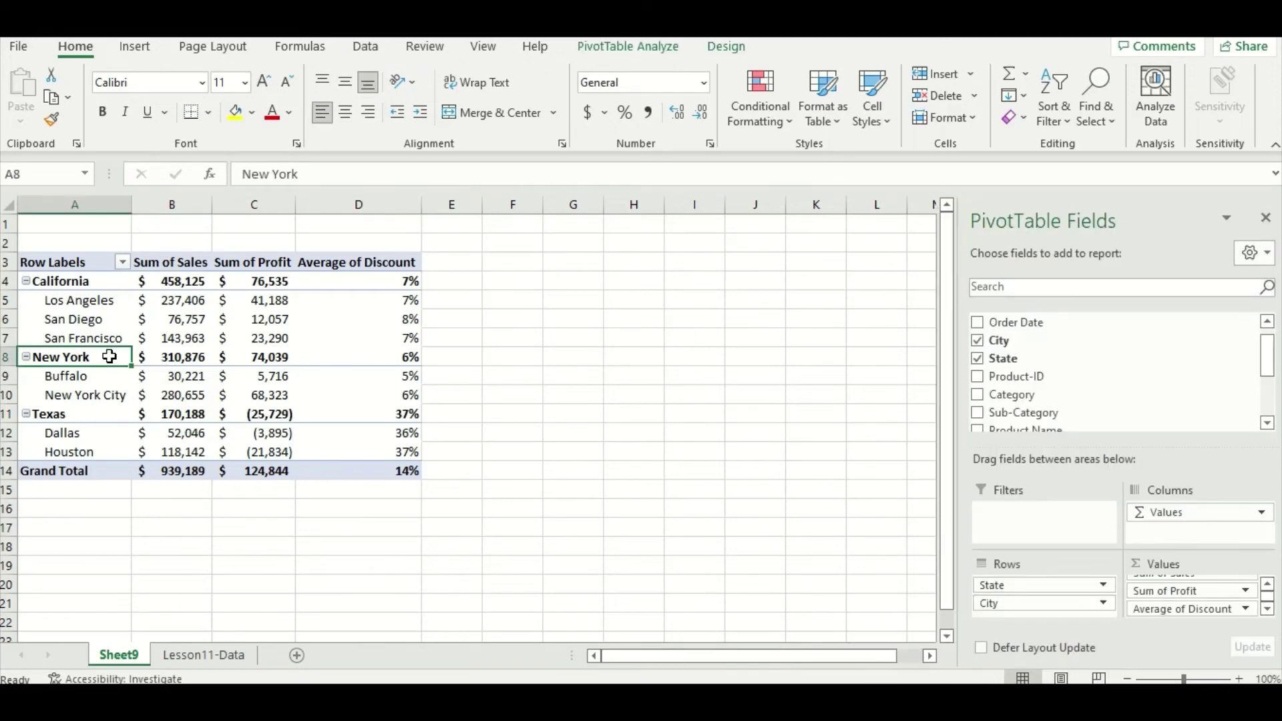
left_click(1104, 586)
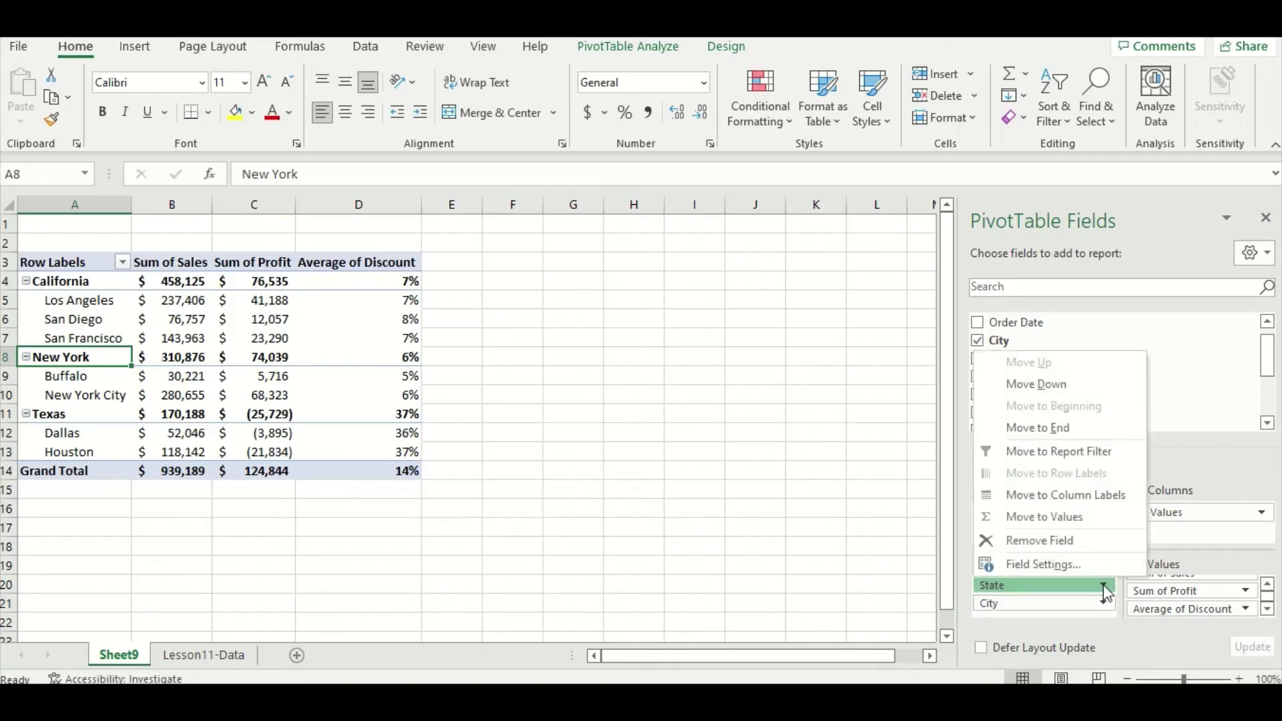
left_click(1071, 460)
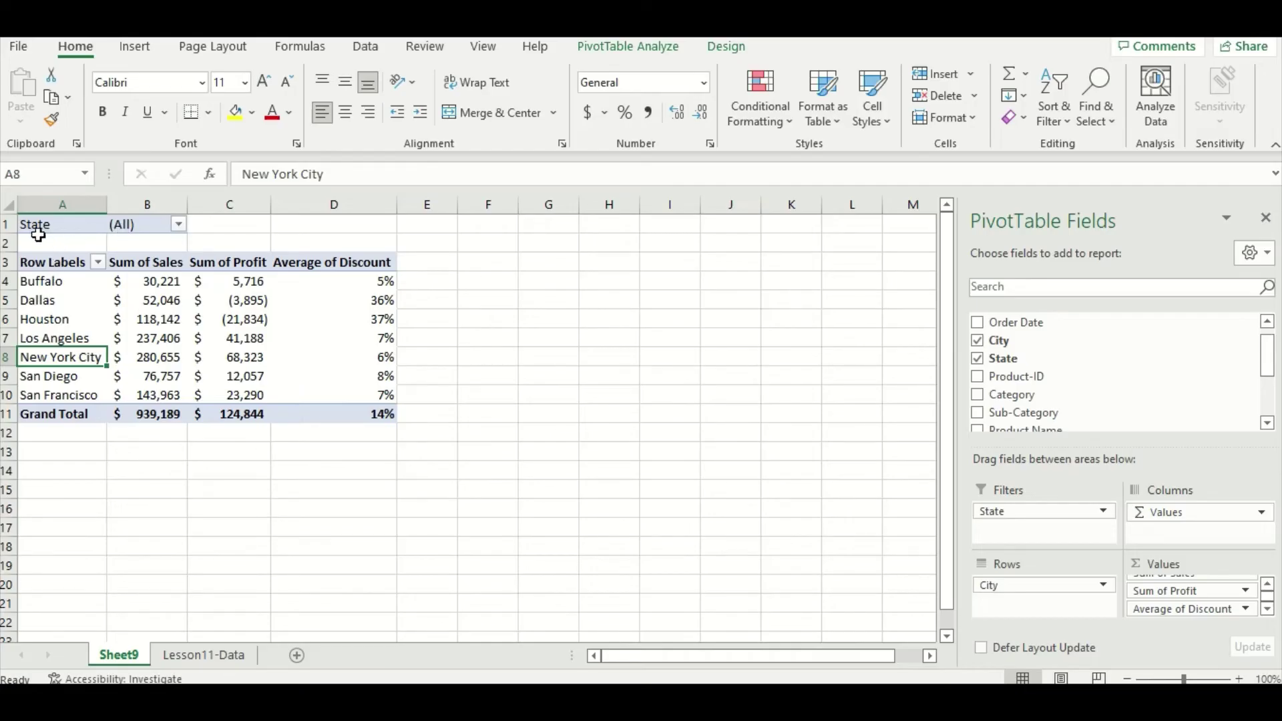
Set the State report filter to Texas so only Dallas and Houston show.
left_click(178, 225)
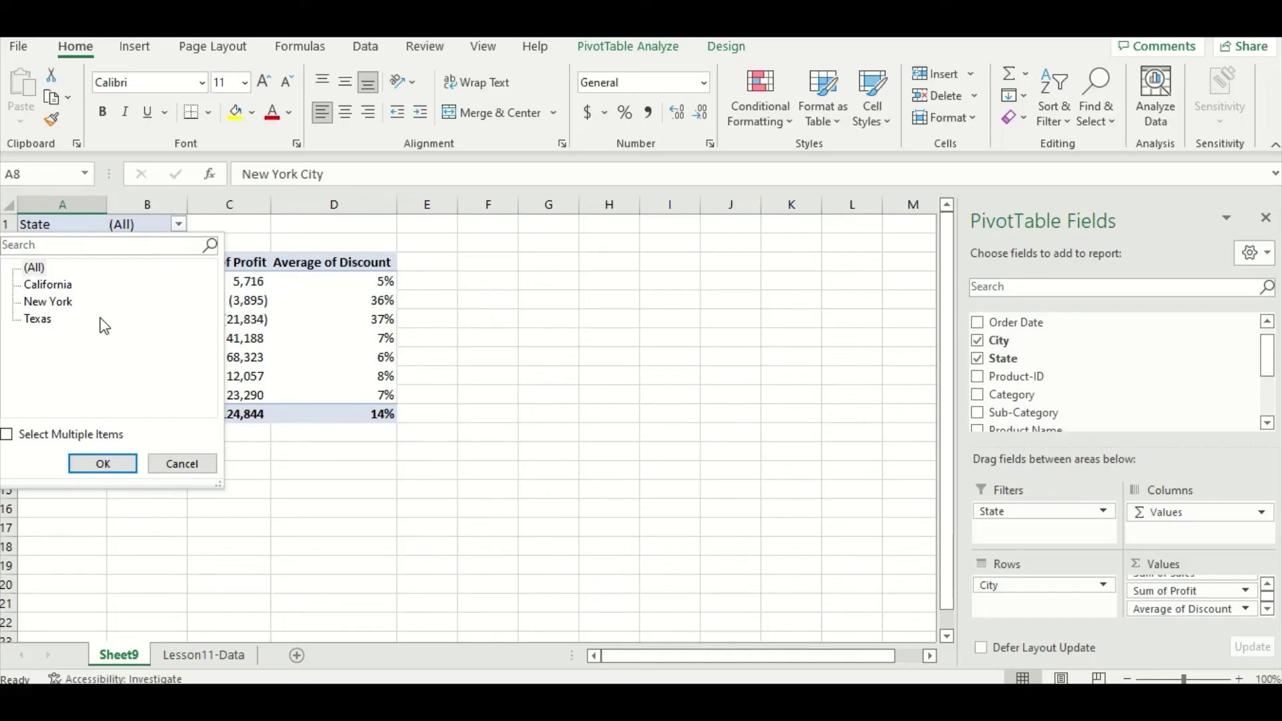
left_click(38, 319)
left_click(125, 465)
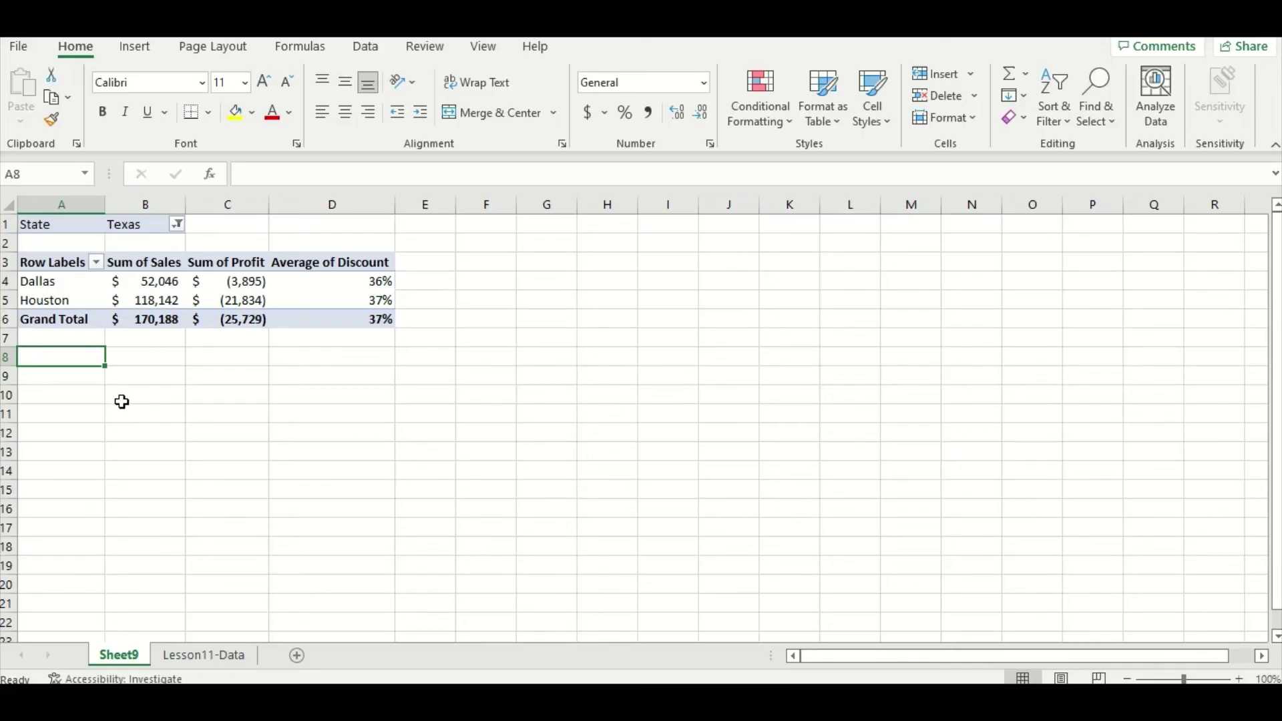
Change the State filter to multiple items: California and New York, with Texas excluded.
left_click(177, 225)
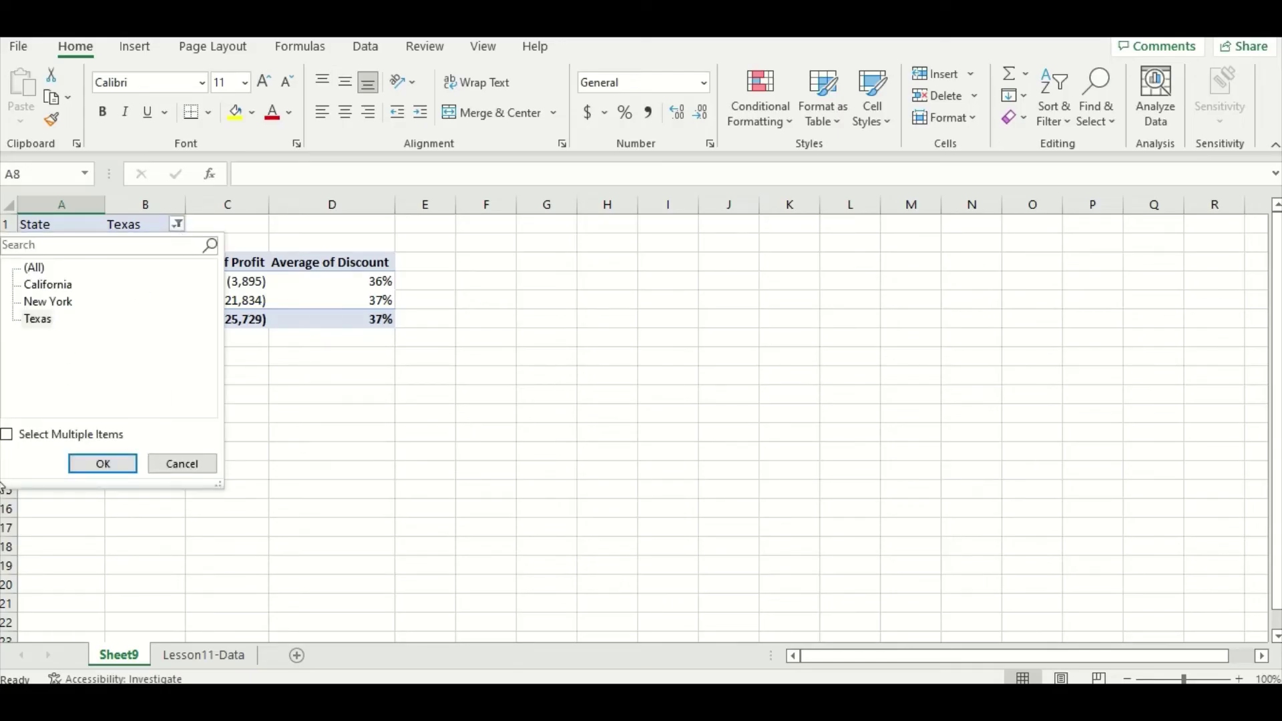
left_click(8, 435)
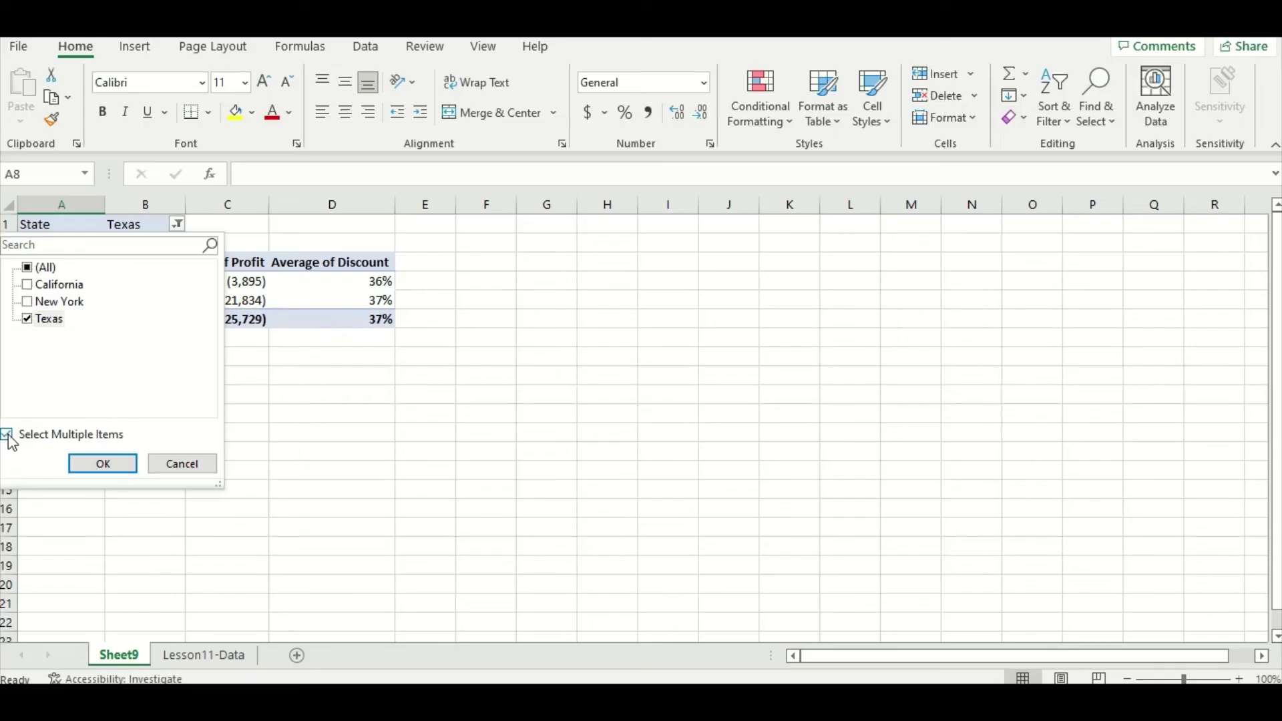
left_click(28, 319)
left_click(28, 303)
left_click(28, 285)
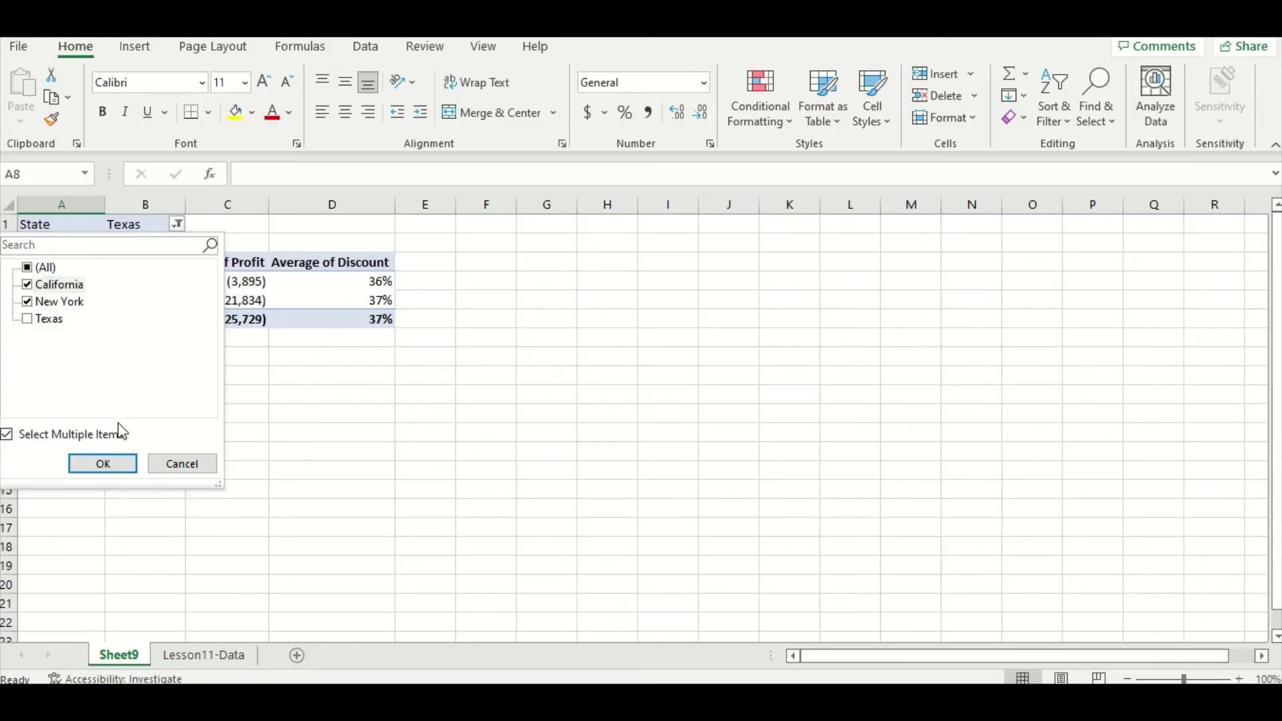
left_click(103, 465)
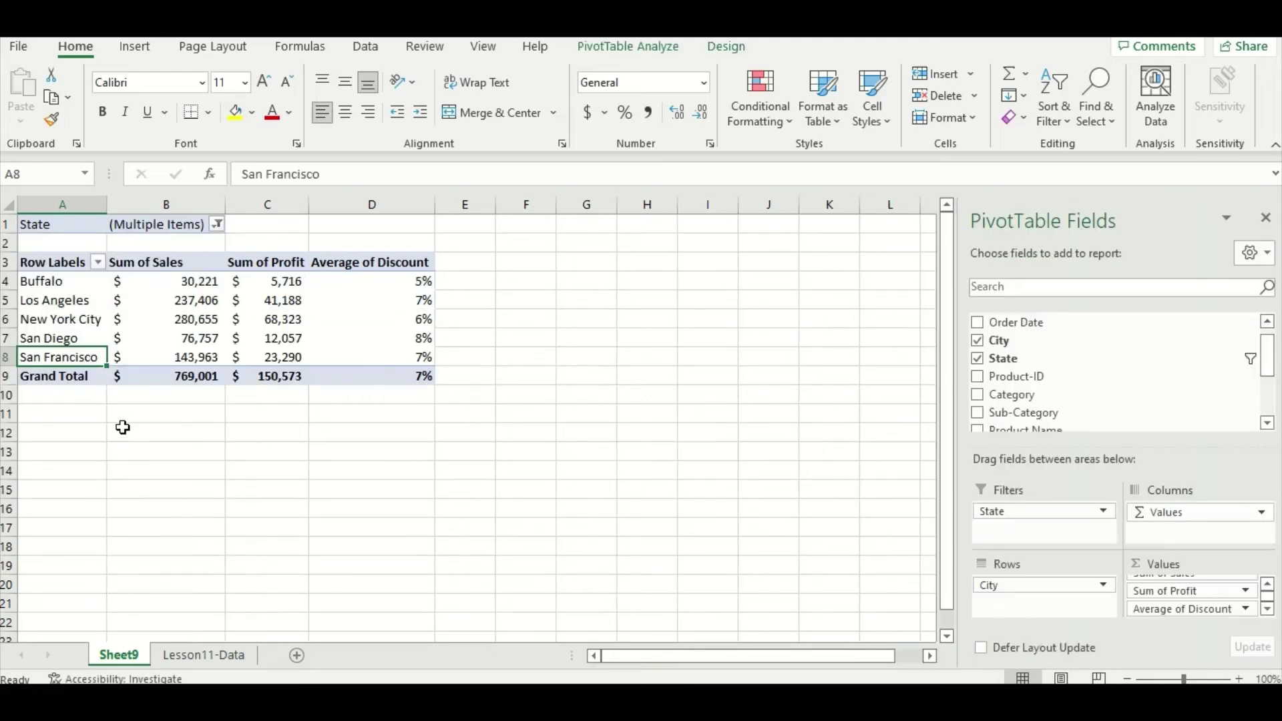
left_click(84, 430)
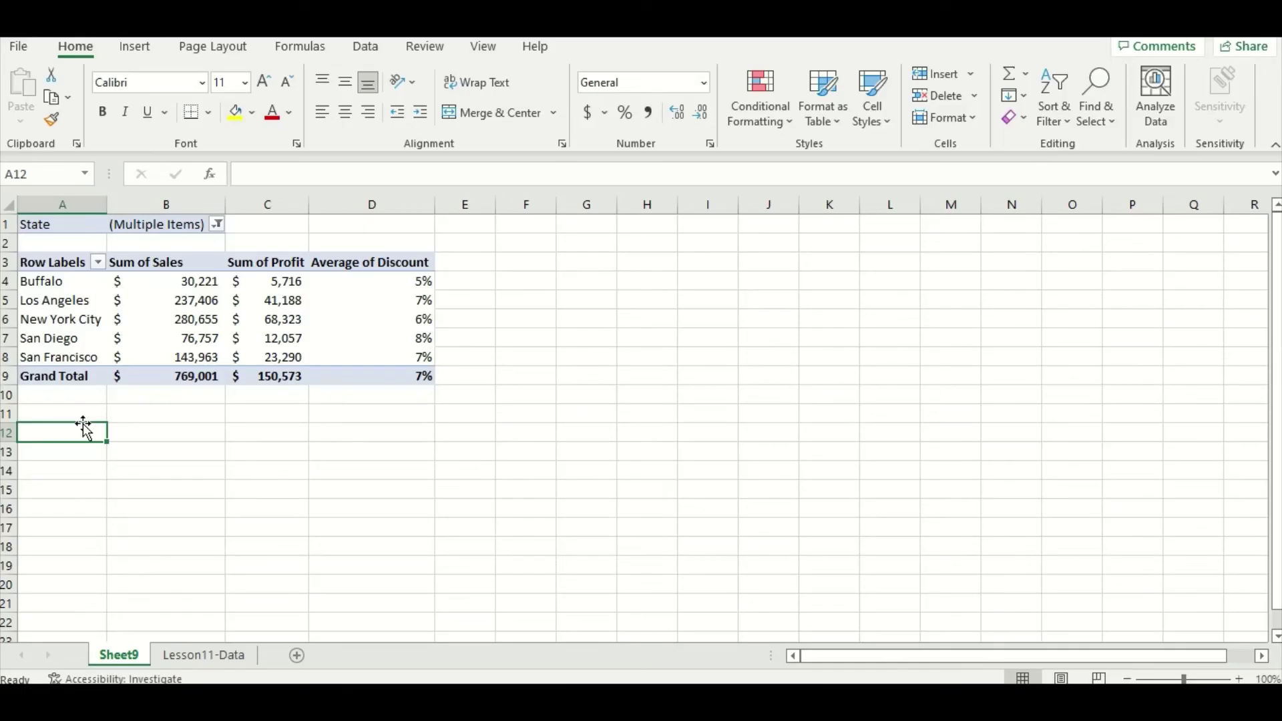
Select the whole pivot table range A1:D9, from the State filter to the grand total.
left_click(361, 412)
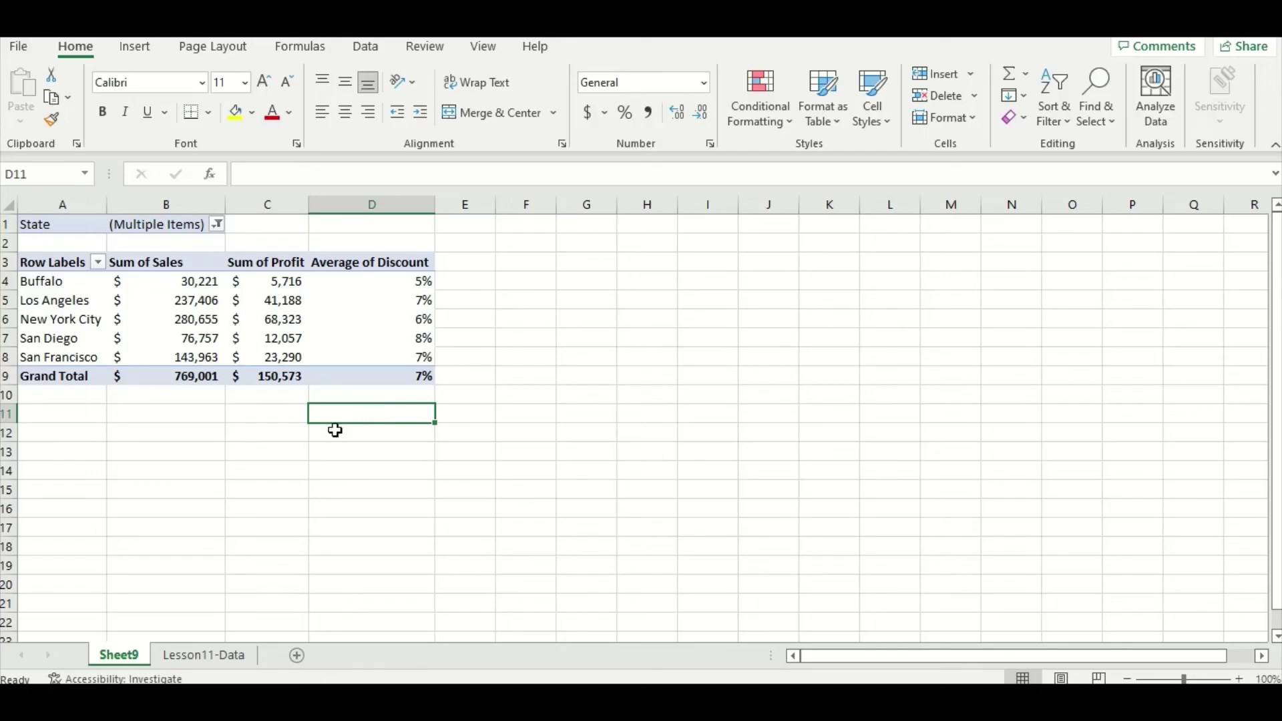
left_click_drag(92, 223, 407, 368)
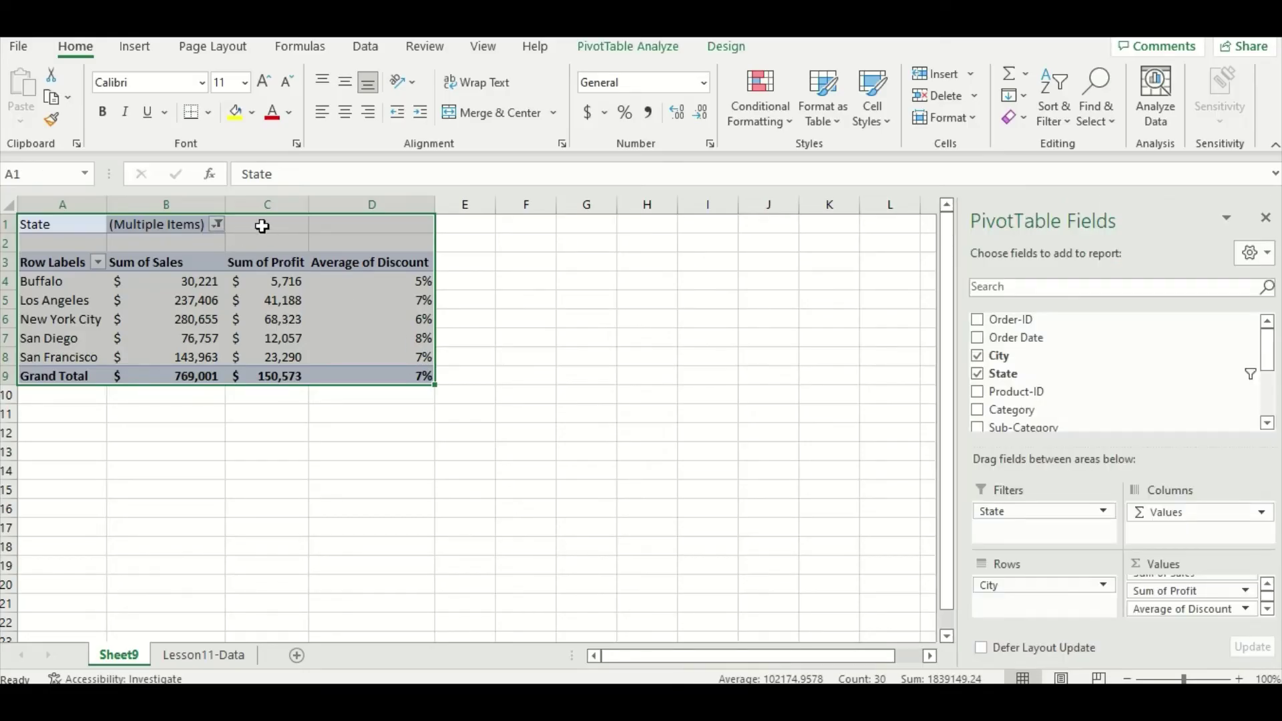
Copy the pivot table and paste it at I1, keeping source column widths.
key("ctrl+c")
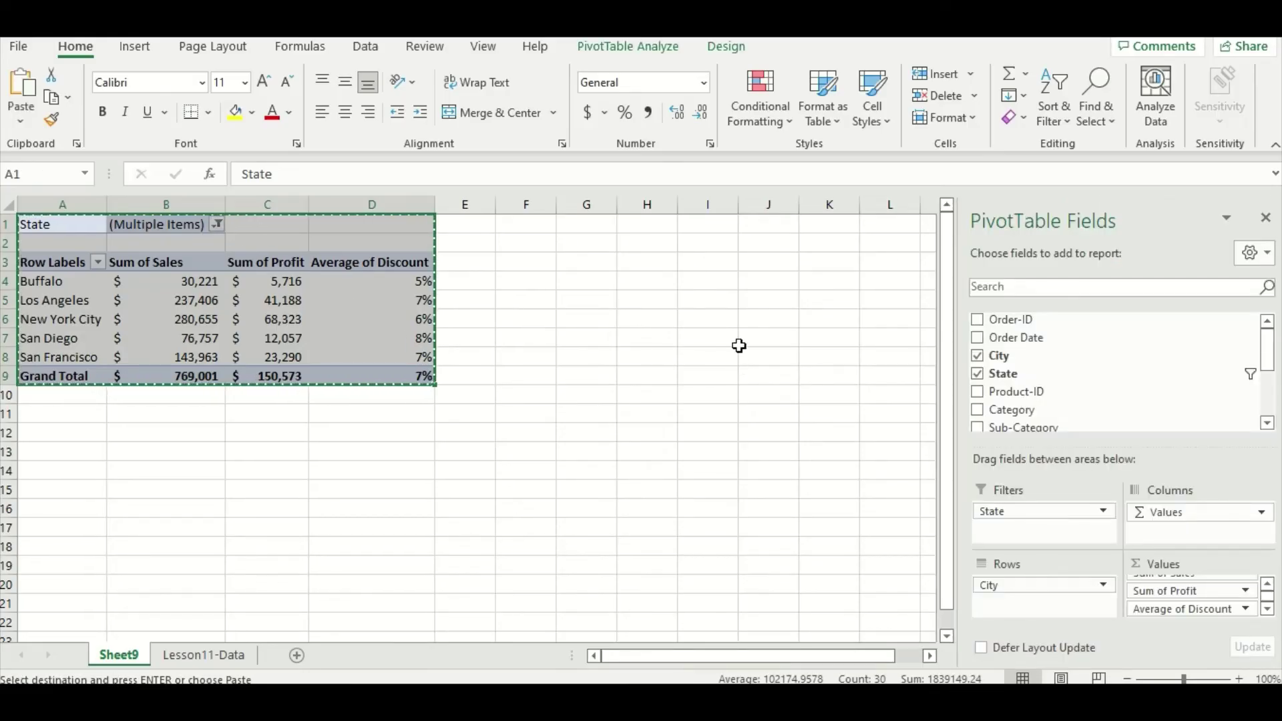
left_click(708, 231)
right_click(708, 231)
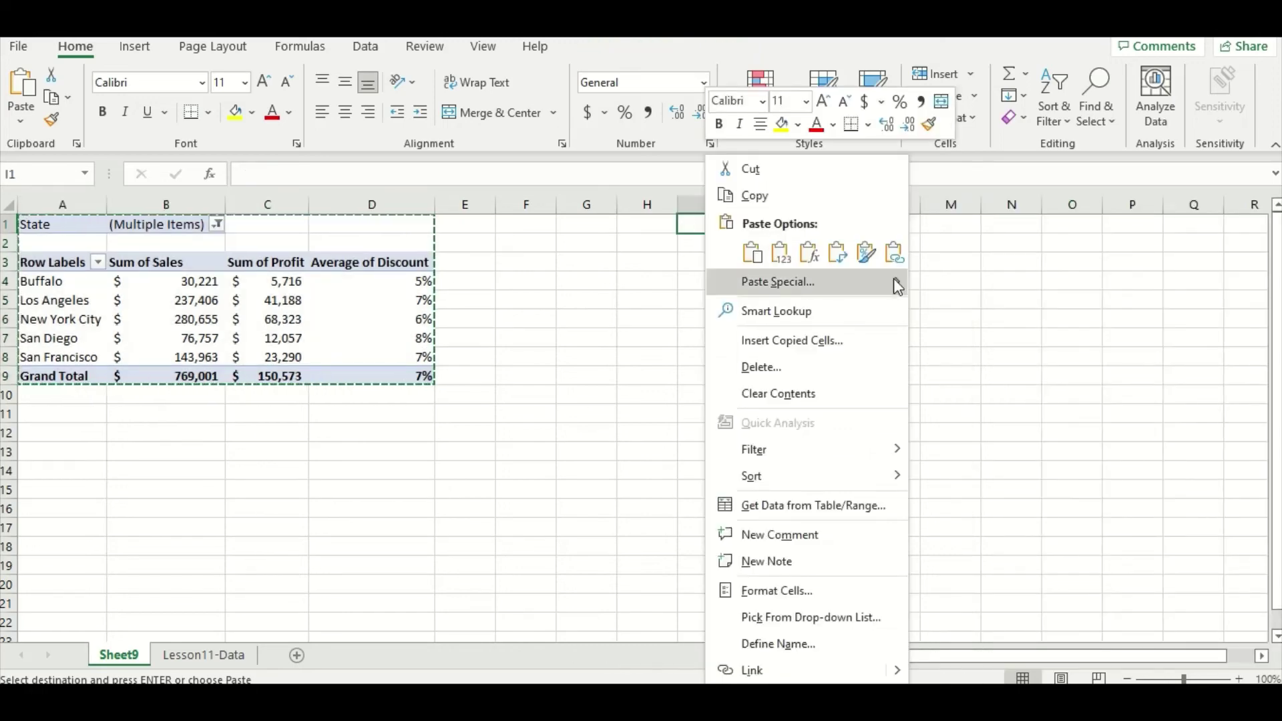
mouse_move(895, 281)
left_click(979, 340)
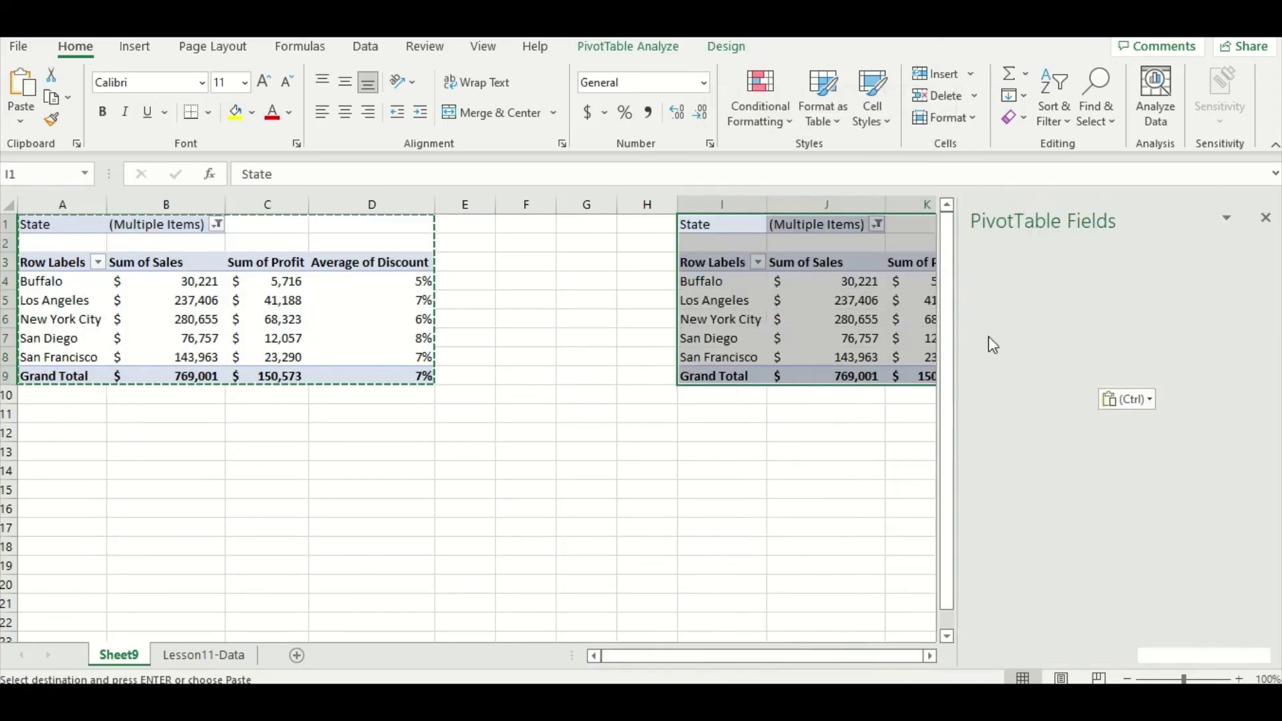
In the copied pivot, move State from Filters back into Rows above City.
left_click(875, 357)
left_click(865, 317)
key("Escape")
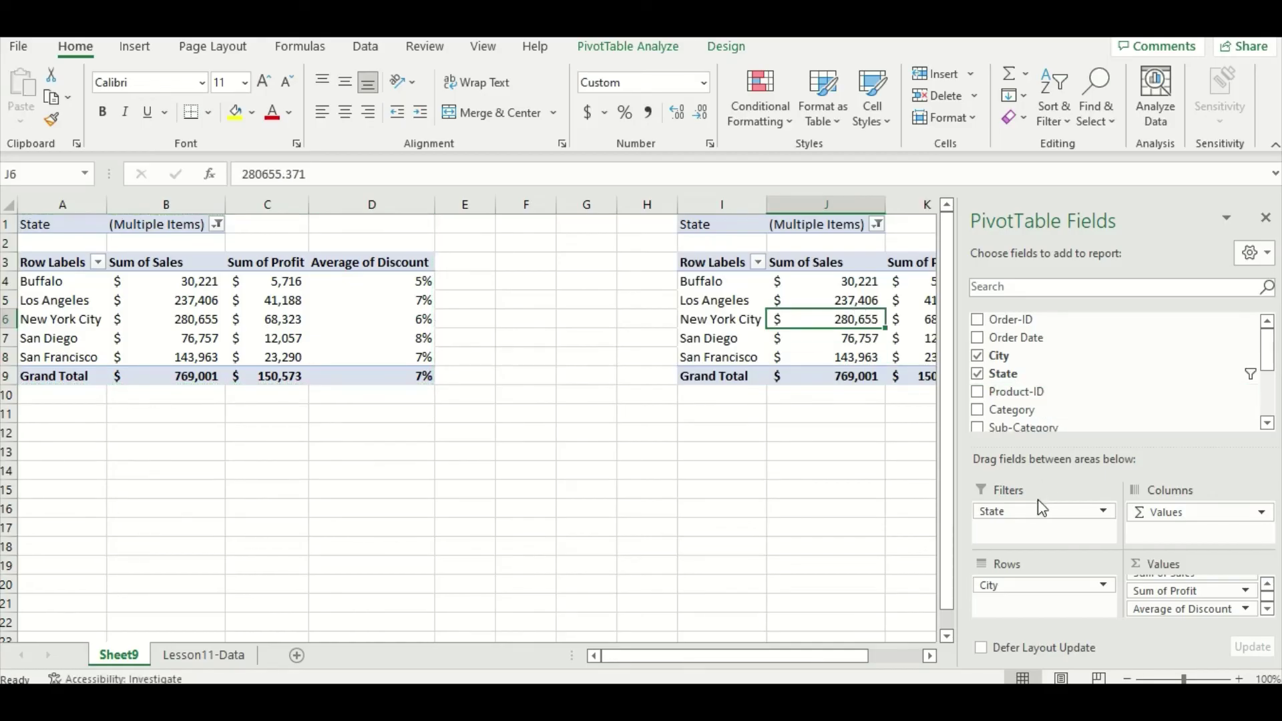
left_click_drag(1040, 513, 1031, 583)
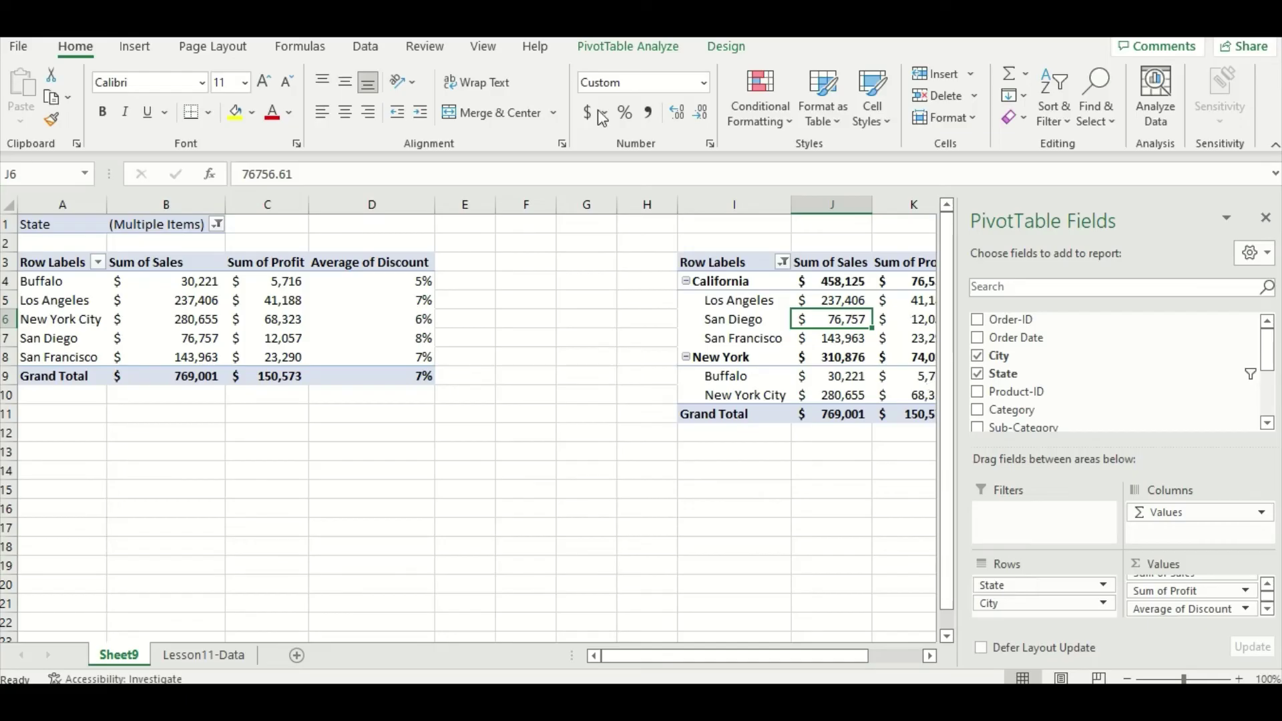
Insert a State slicer for the pivot table and place it over columns E to H.
left_click(614, 52)
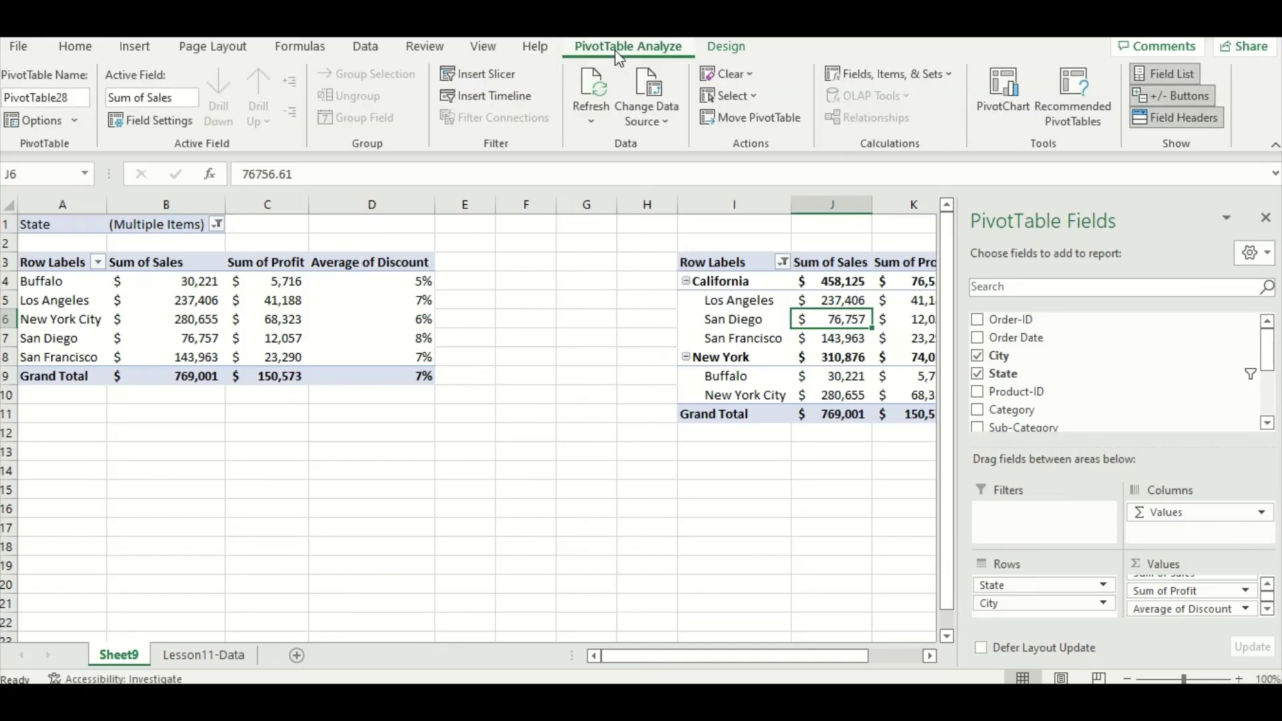
left_click(518, 74)
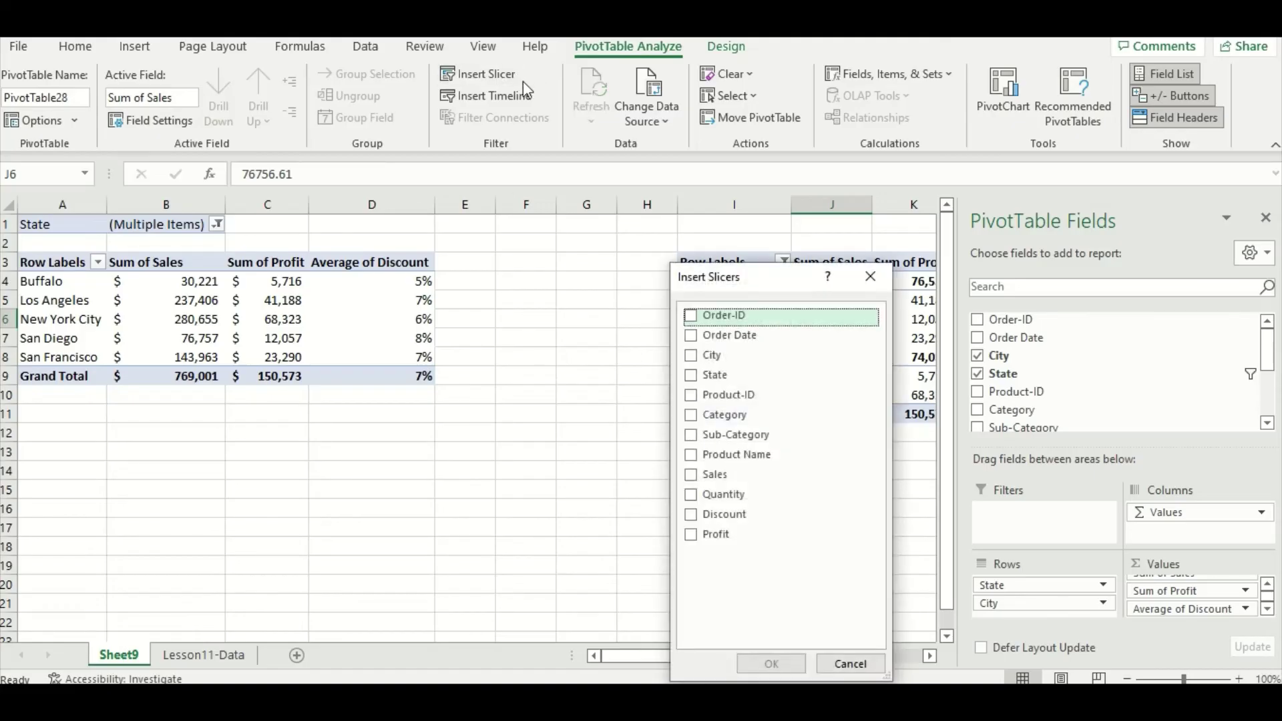
left_click(692, 375)
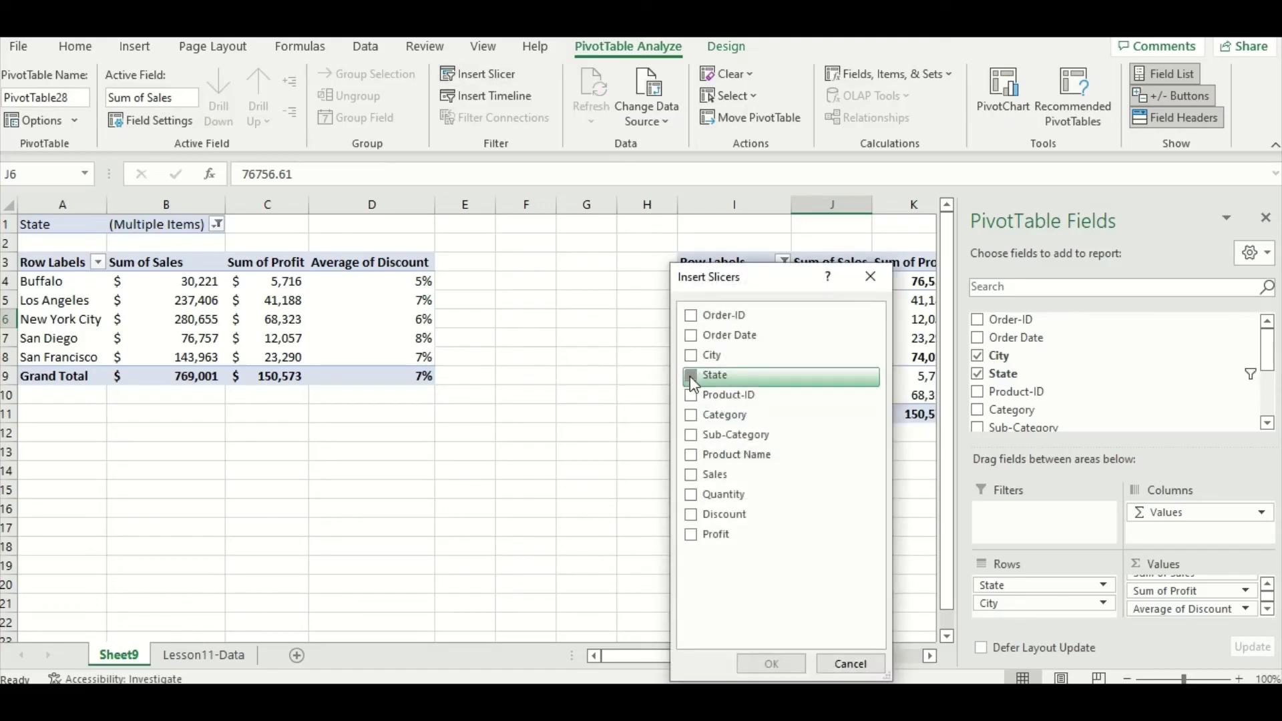
left_click(746, 660)
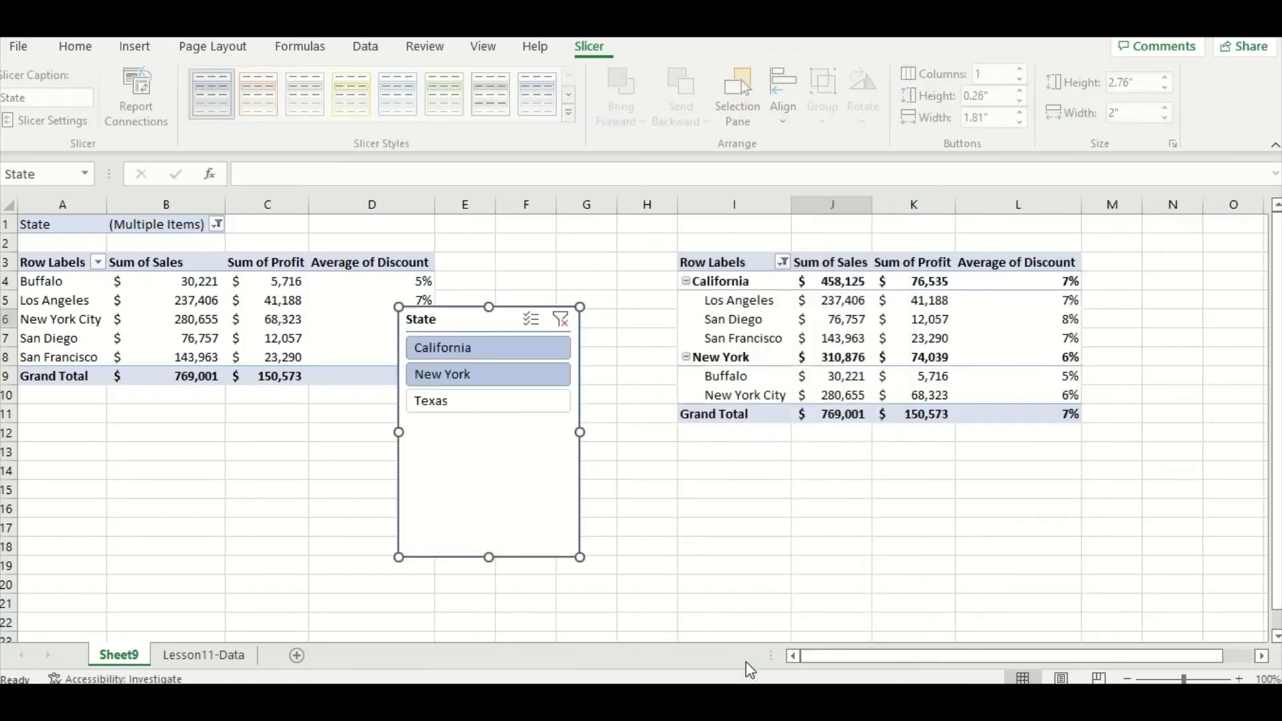
left_click_drag(504, 320, 597, 269)
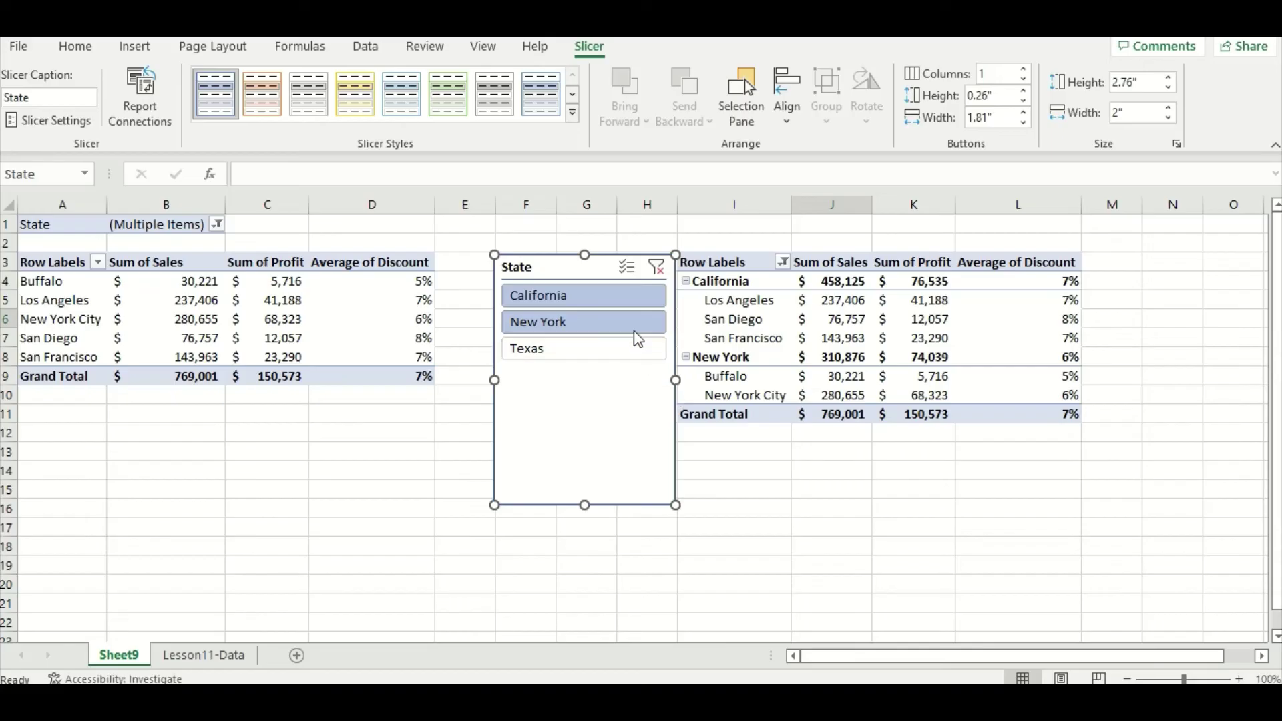
Clear the State slicer, enable Multi-Select and deselect Texas, keeping California and New York.
left_click(631, 302)
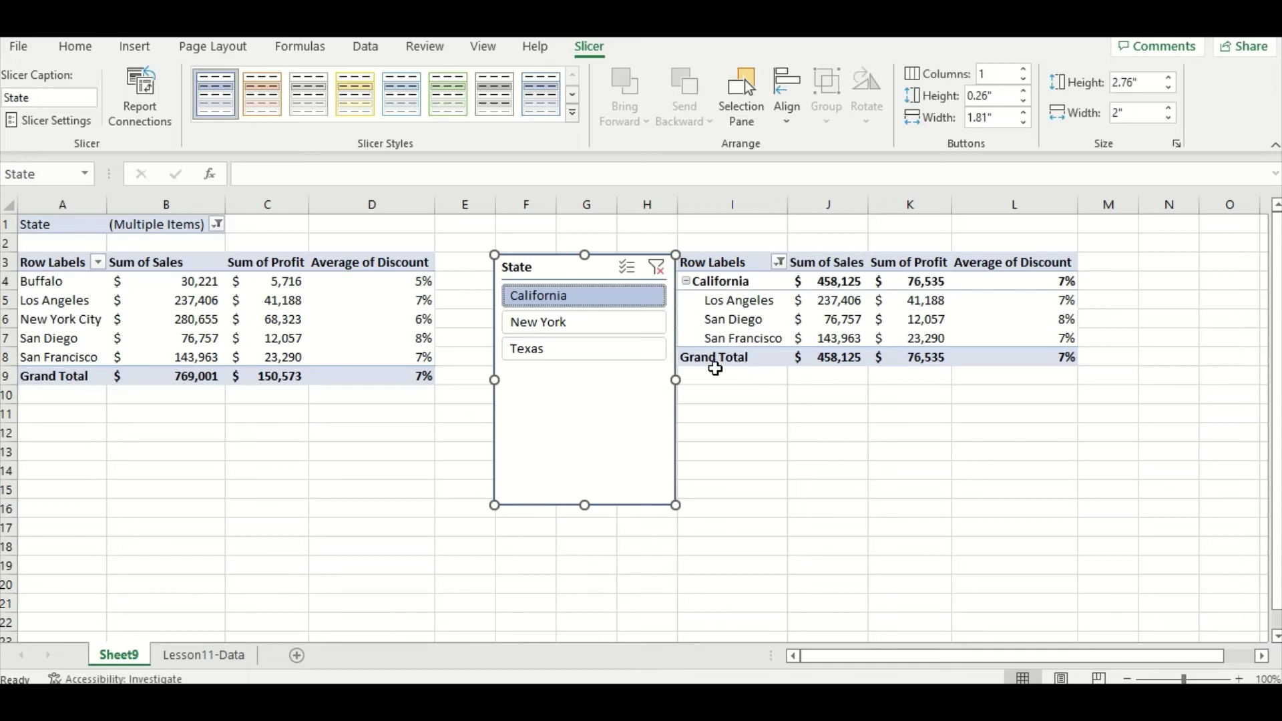
left_click(657, 267)
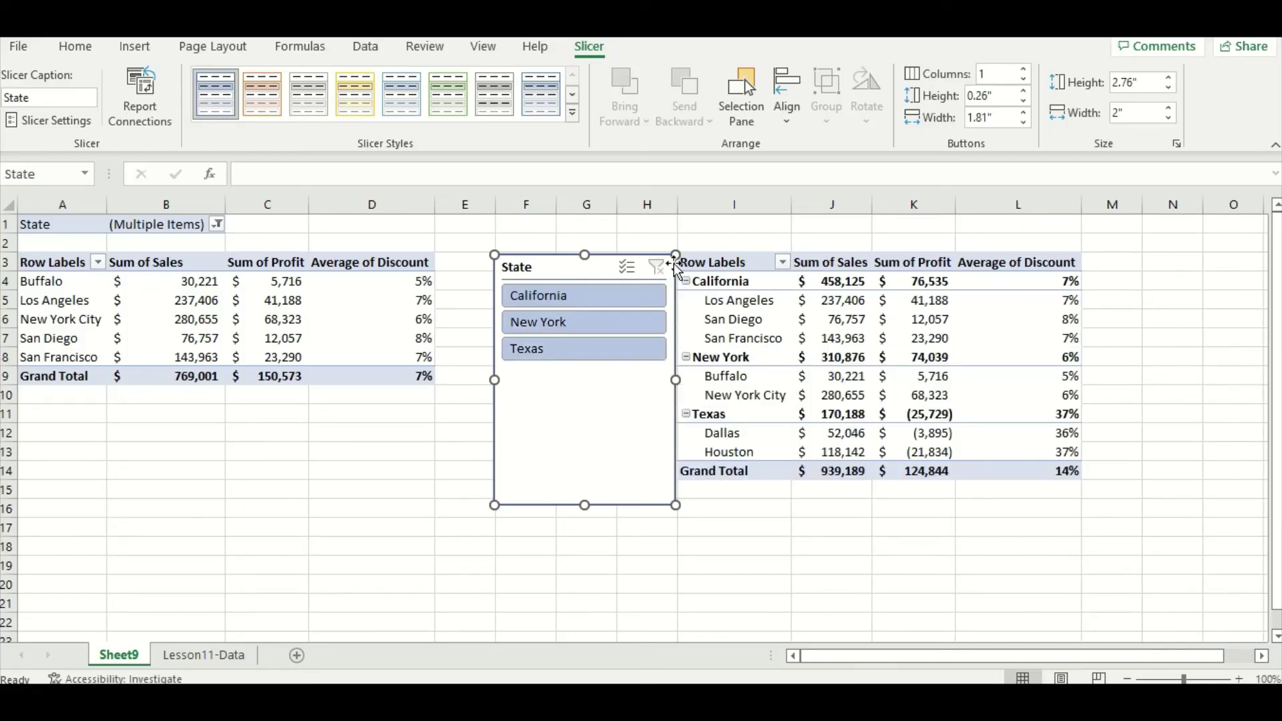
left_click(631, 267)
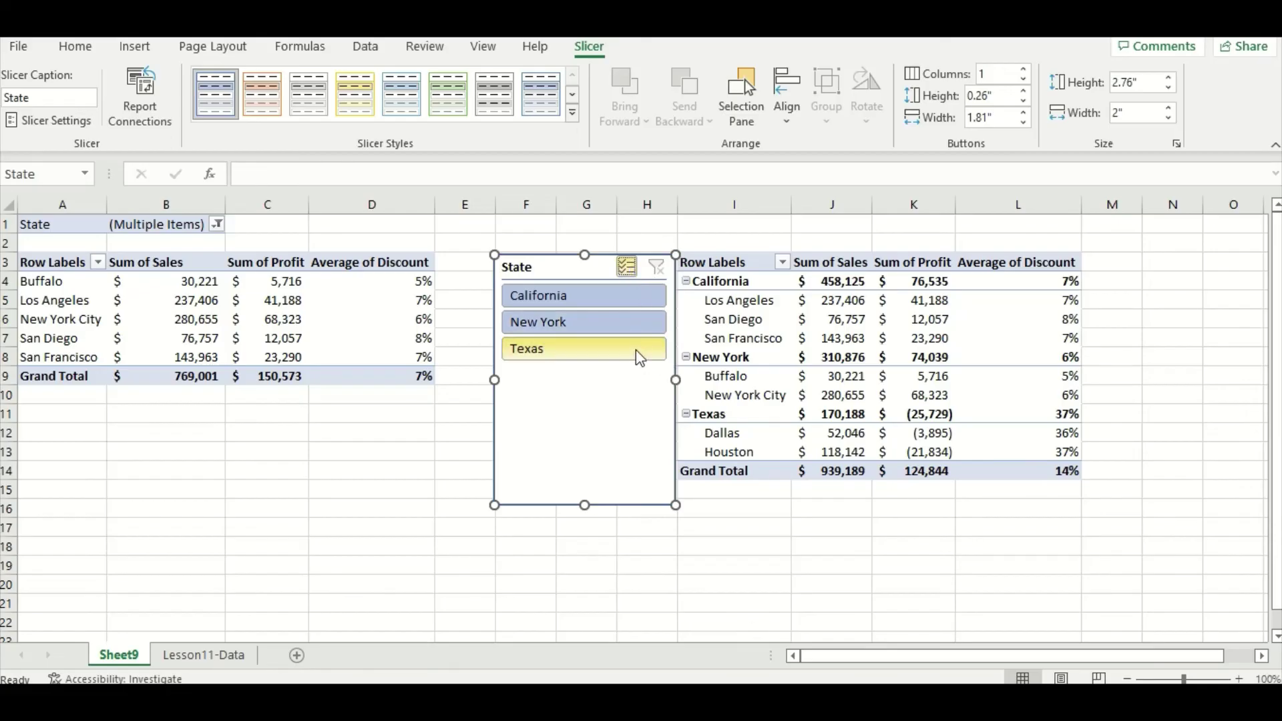
left_click(636, 350)
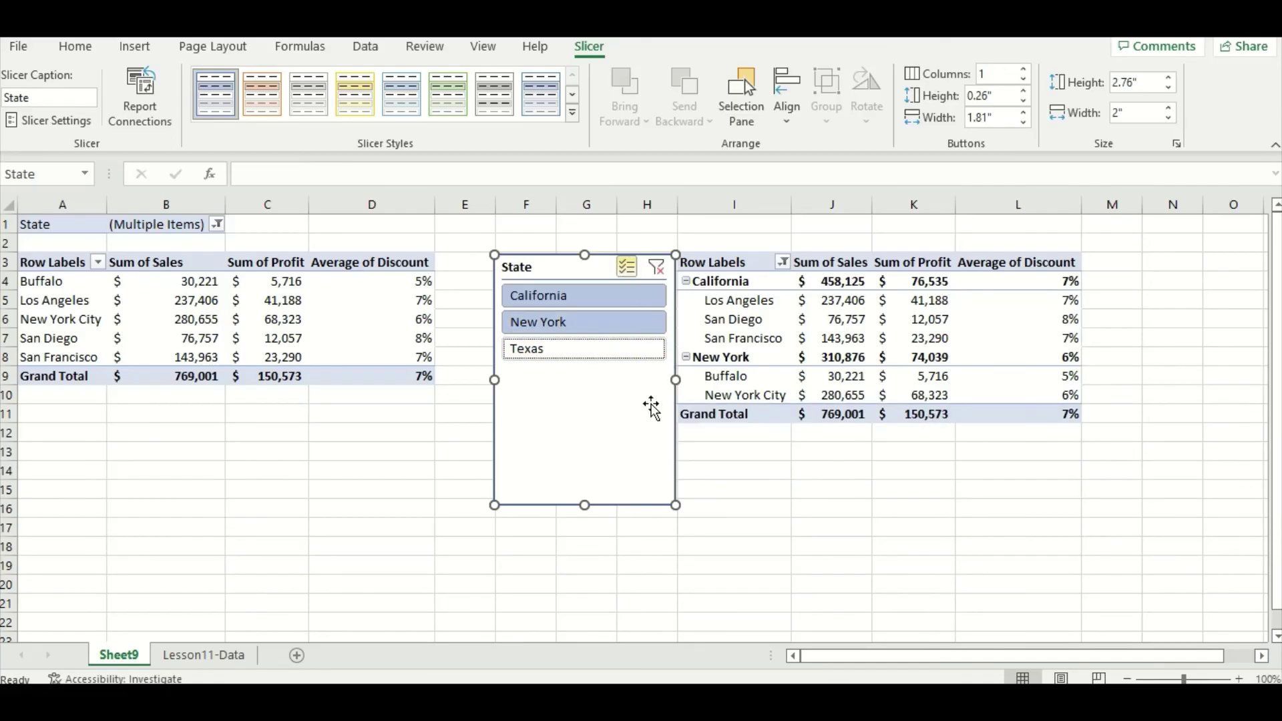
left_click(744, 473)
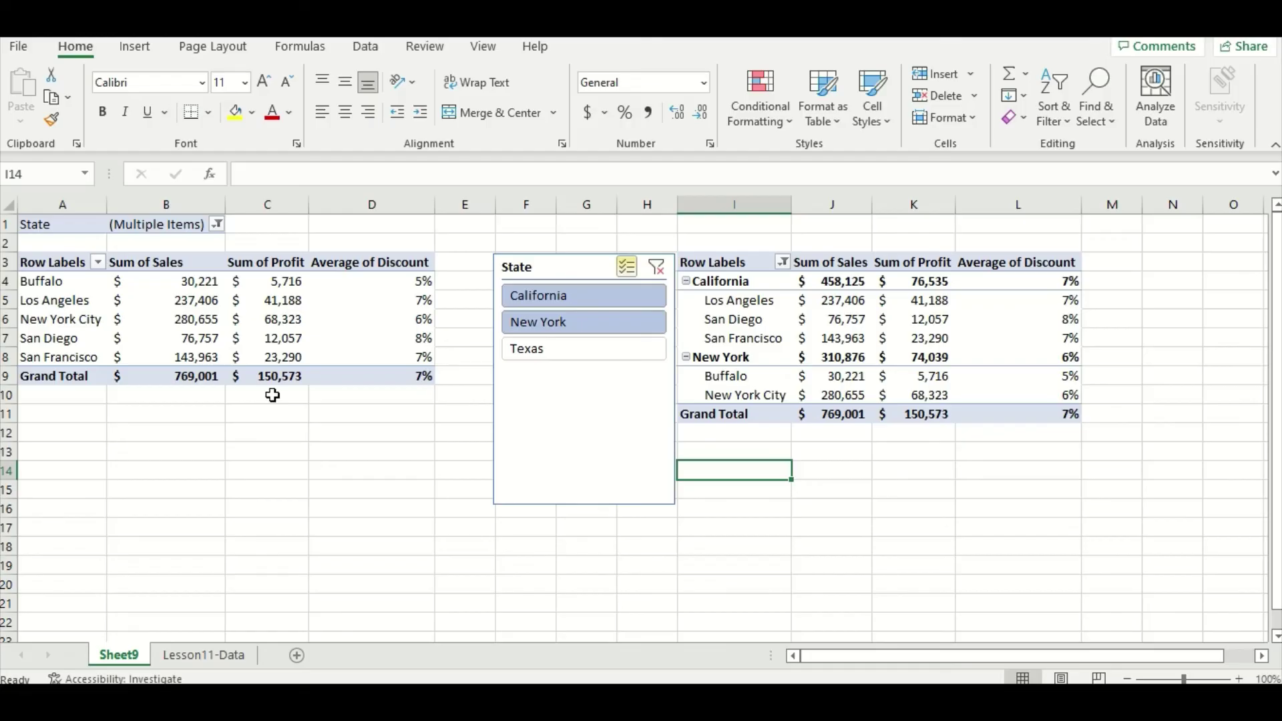
Delete the State slicer from Sheet9.
left_click(378, 414)
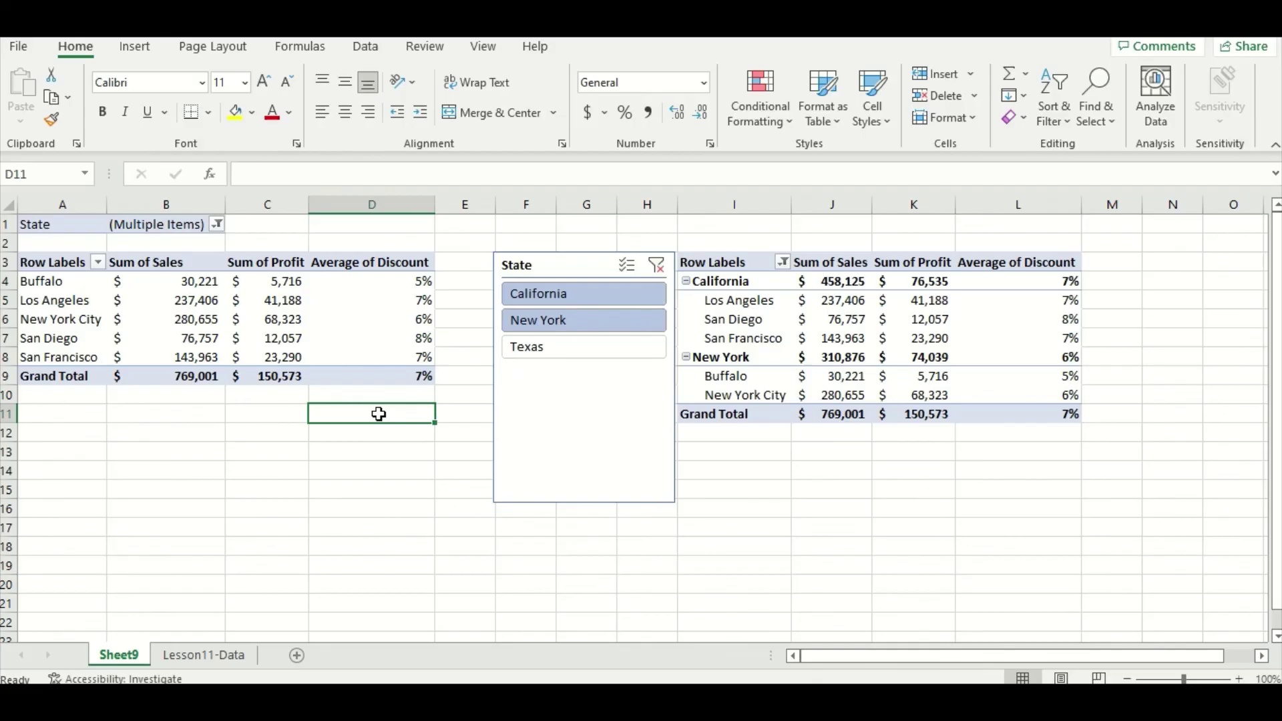
left_click(573, 259)
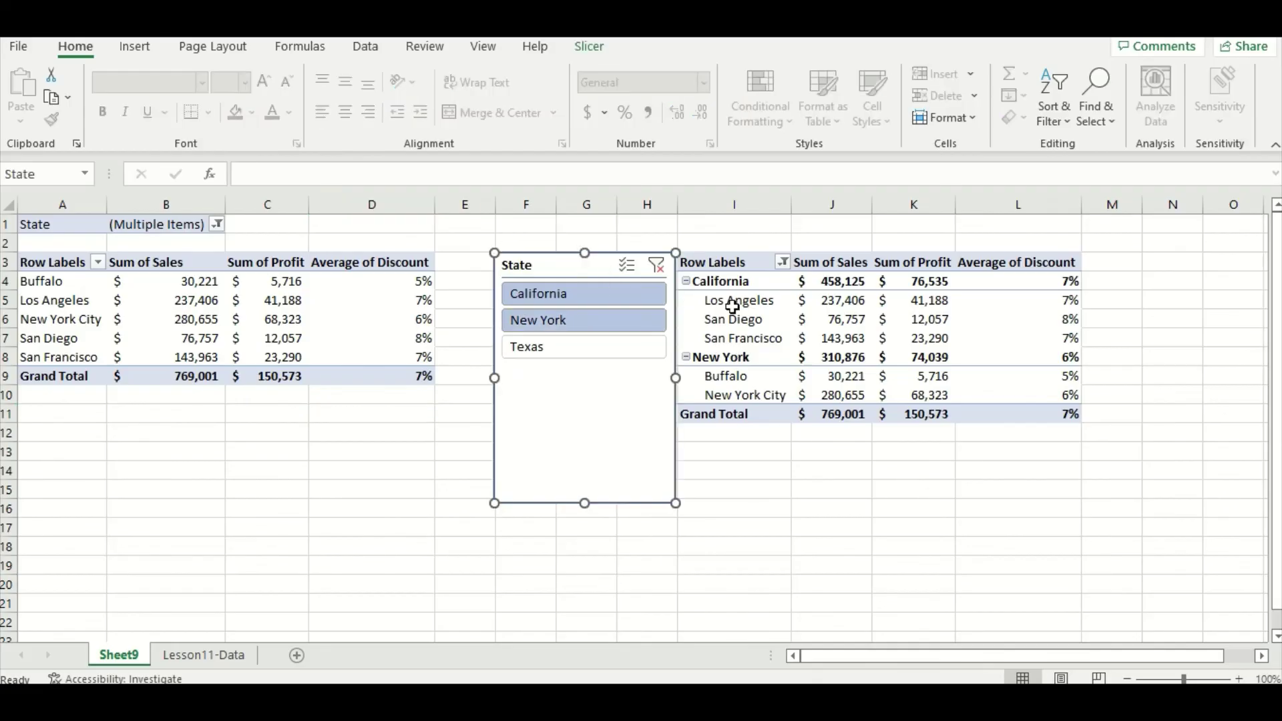
key("Escape")
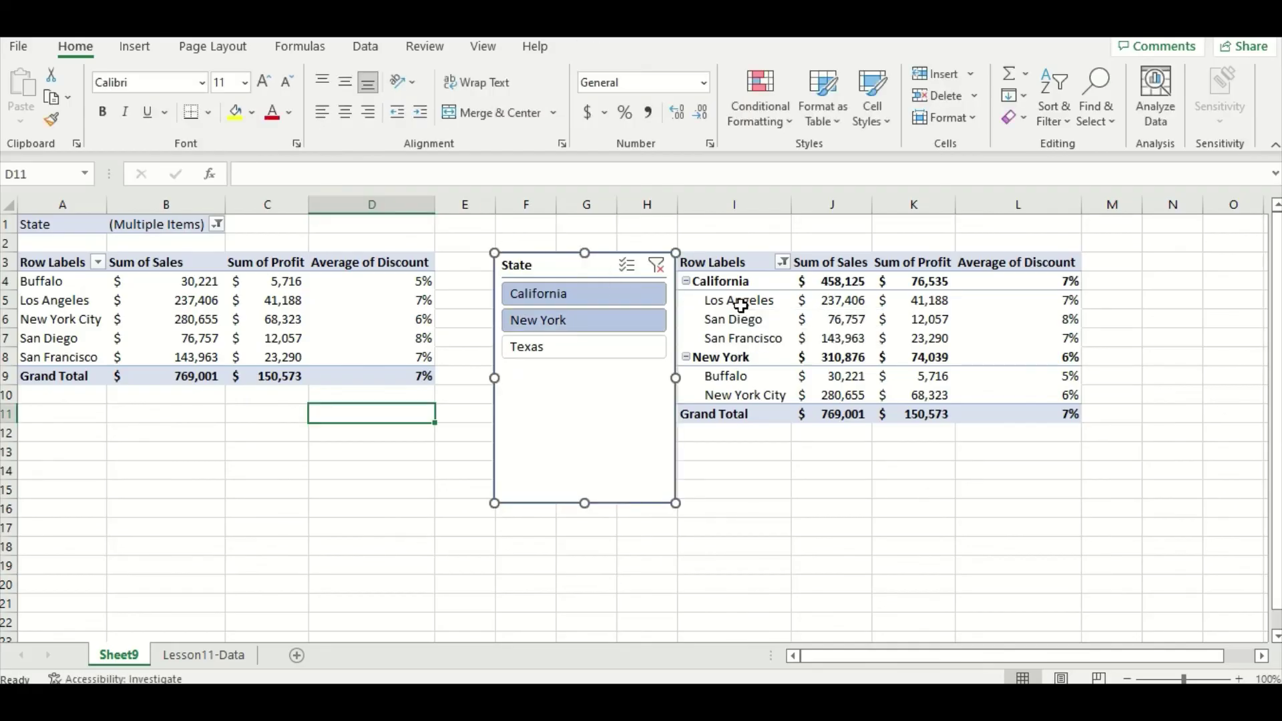
left_click(611, 262)
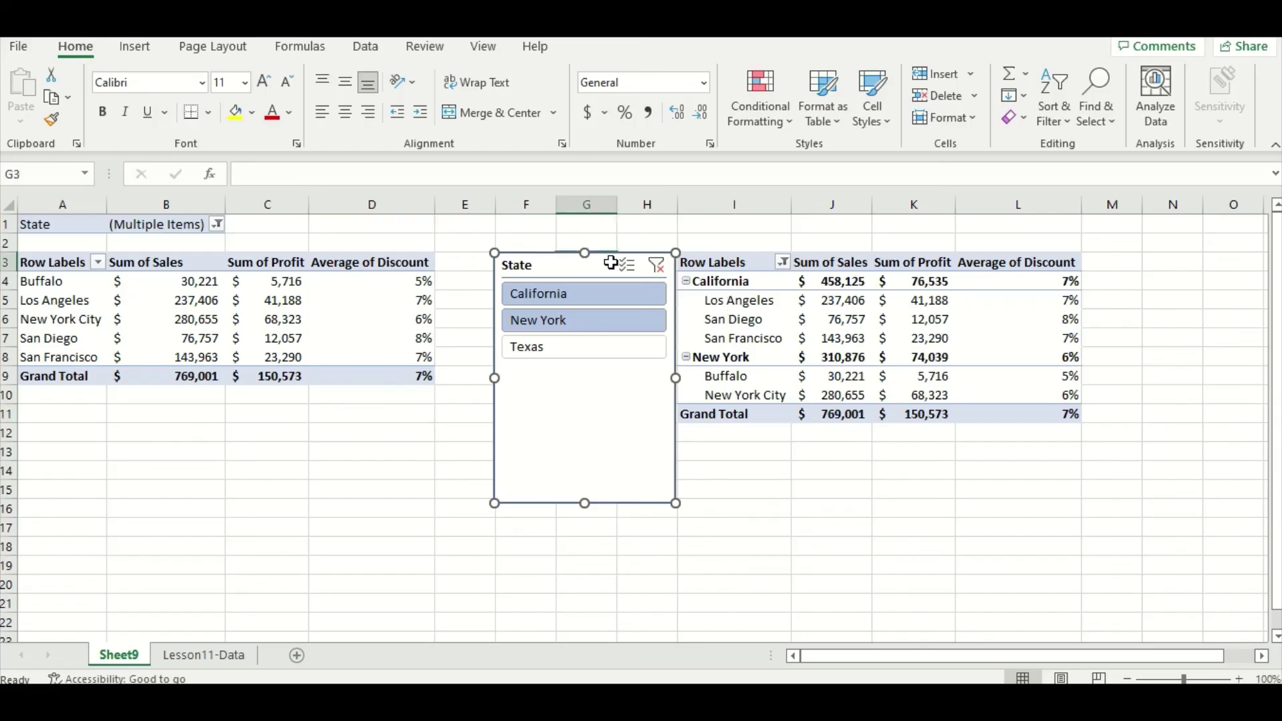
key("Delete")
Delete the copied pivot table in range I3:L11.
left_click_drag(703, 266, 1013, 418)
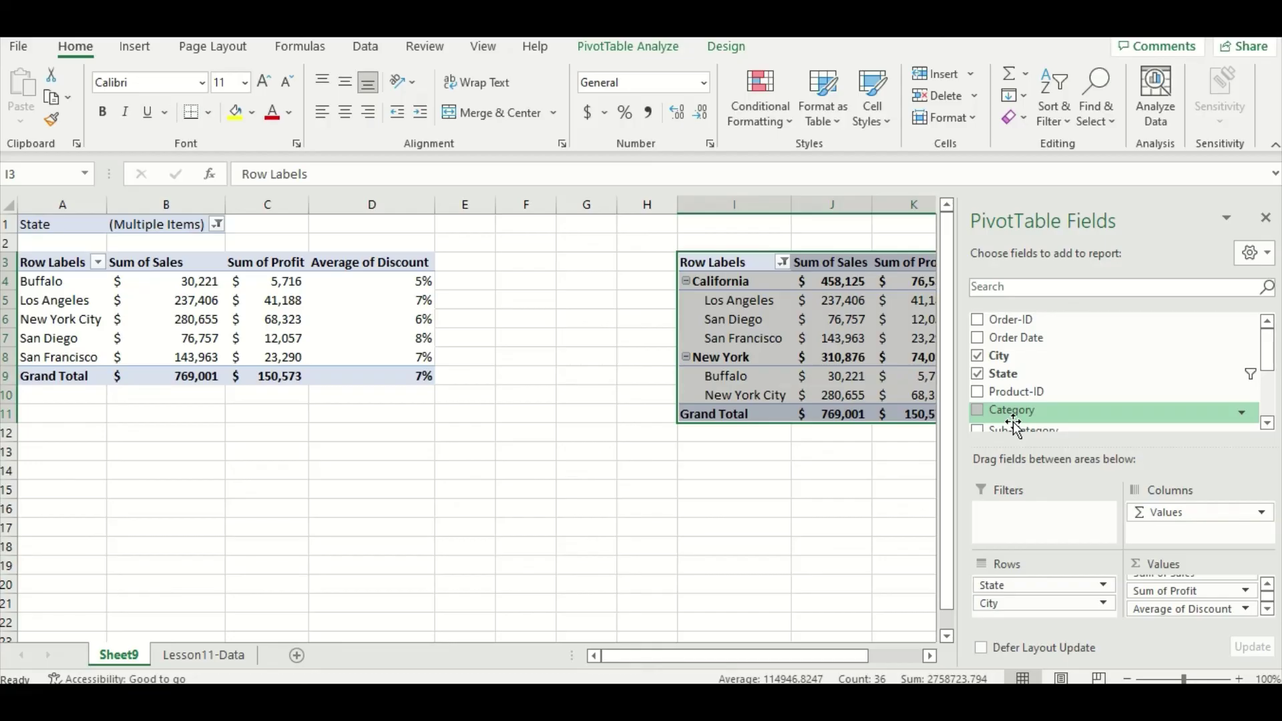
key("Delete")
left_click(758, 530)
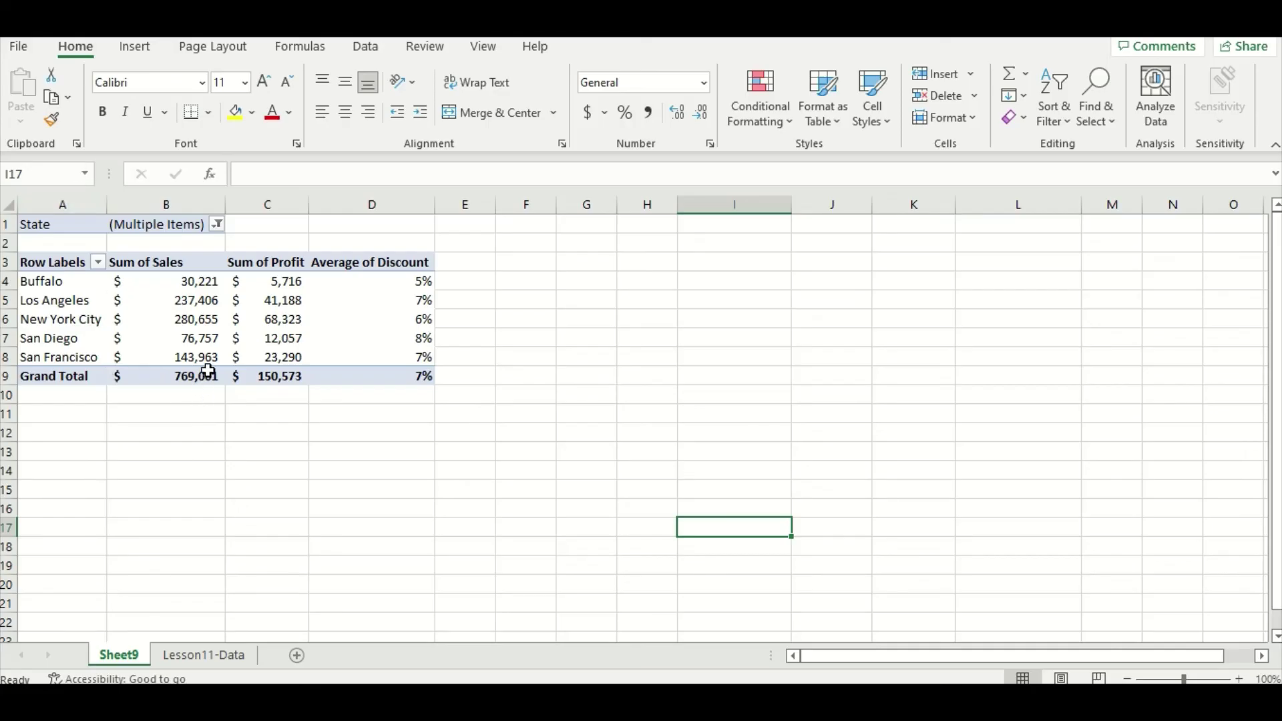
Set the pivot's State filter to (All) states.
left_click(218, 227)
left_click(28, 268)
left_click(123, 471)
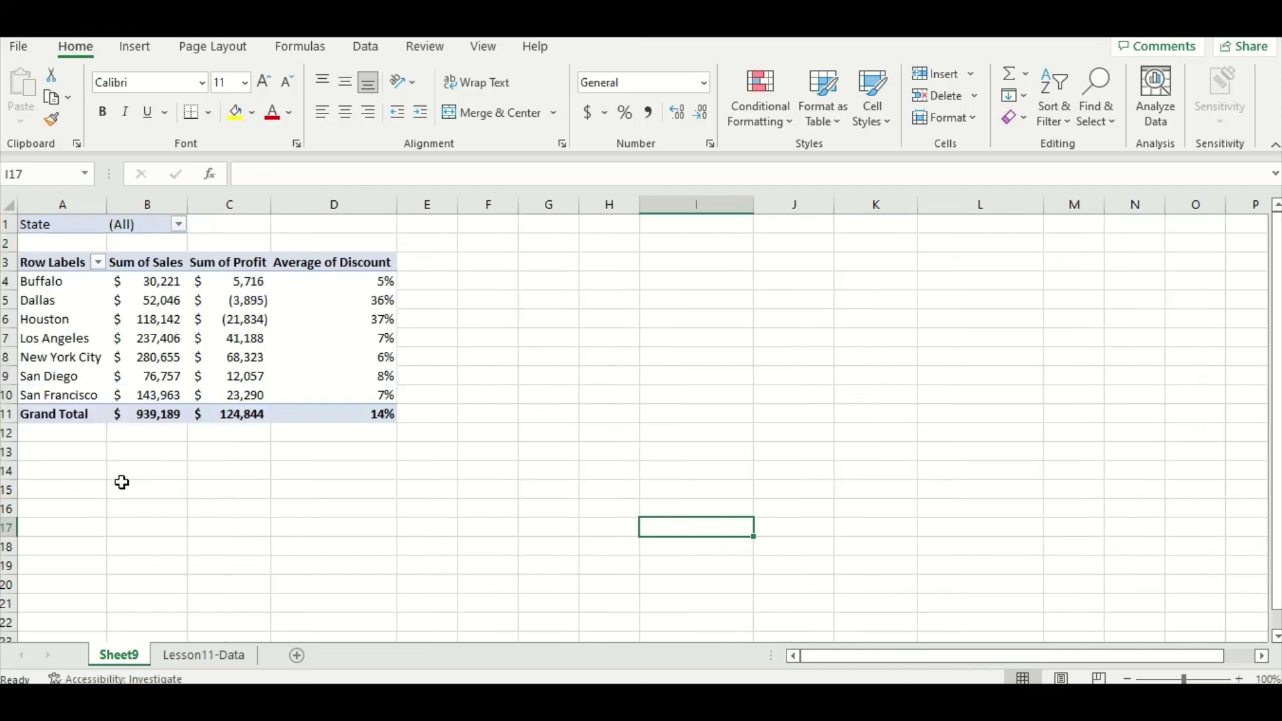
Use Show Report Filter Pages on State to create California, New York and Texas sheets.
left_click(218, 355)
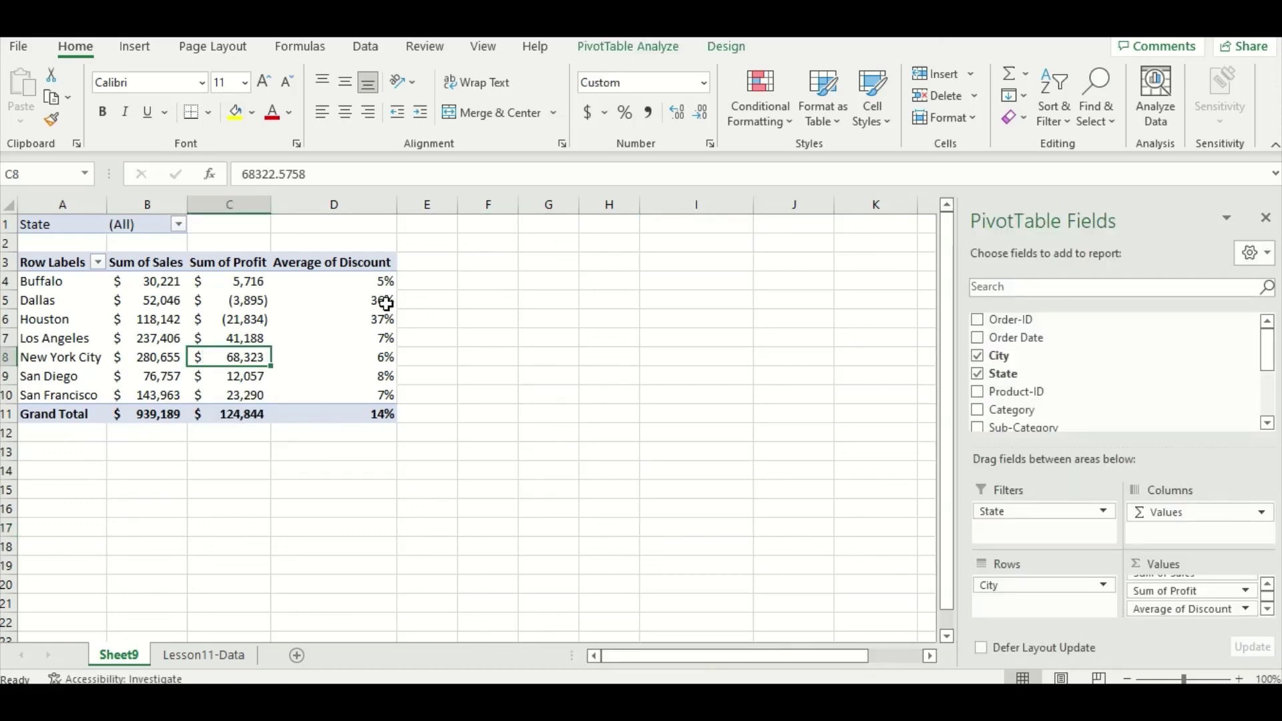
left_click(628, 53)
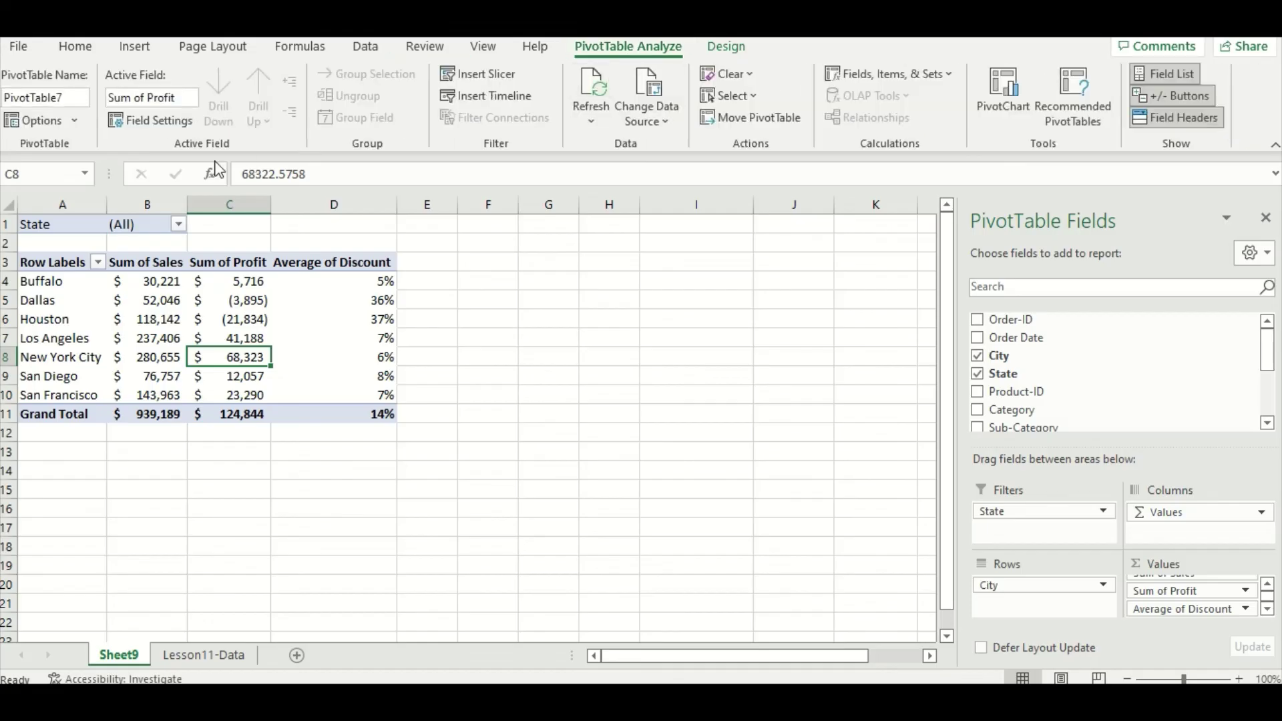
left_click(74, 121)
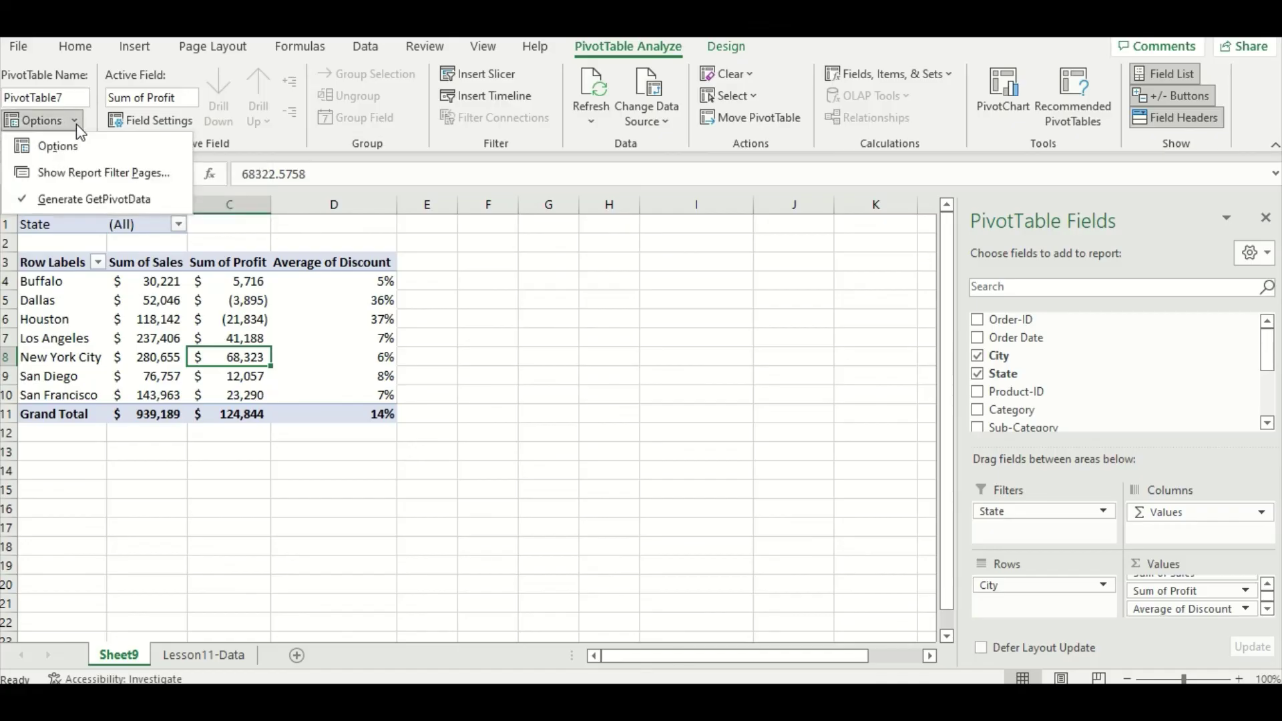
left_click(99, 175)
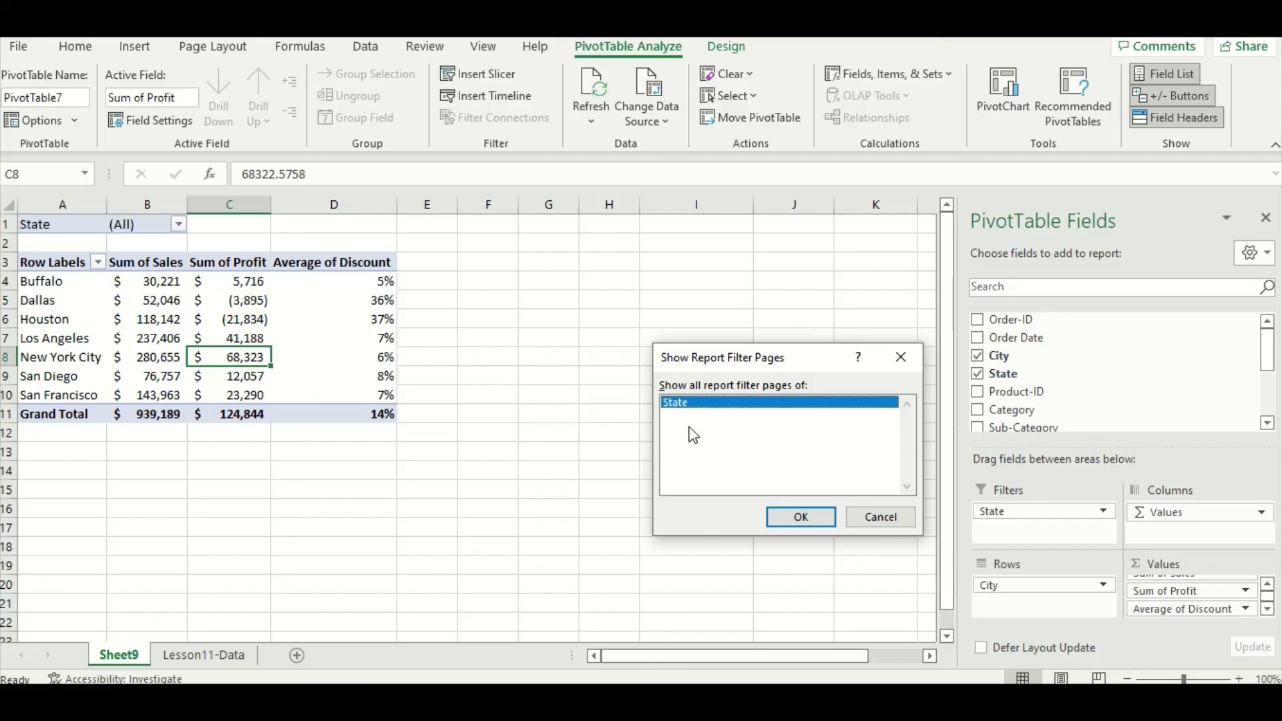
left_click(801, 516)
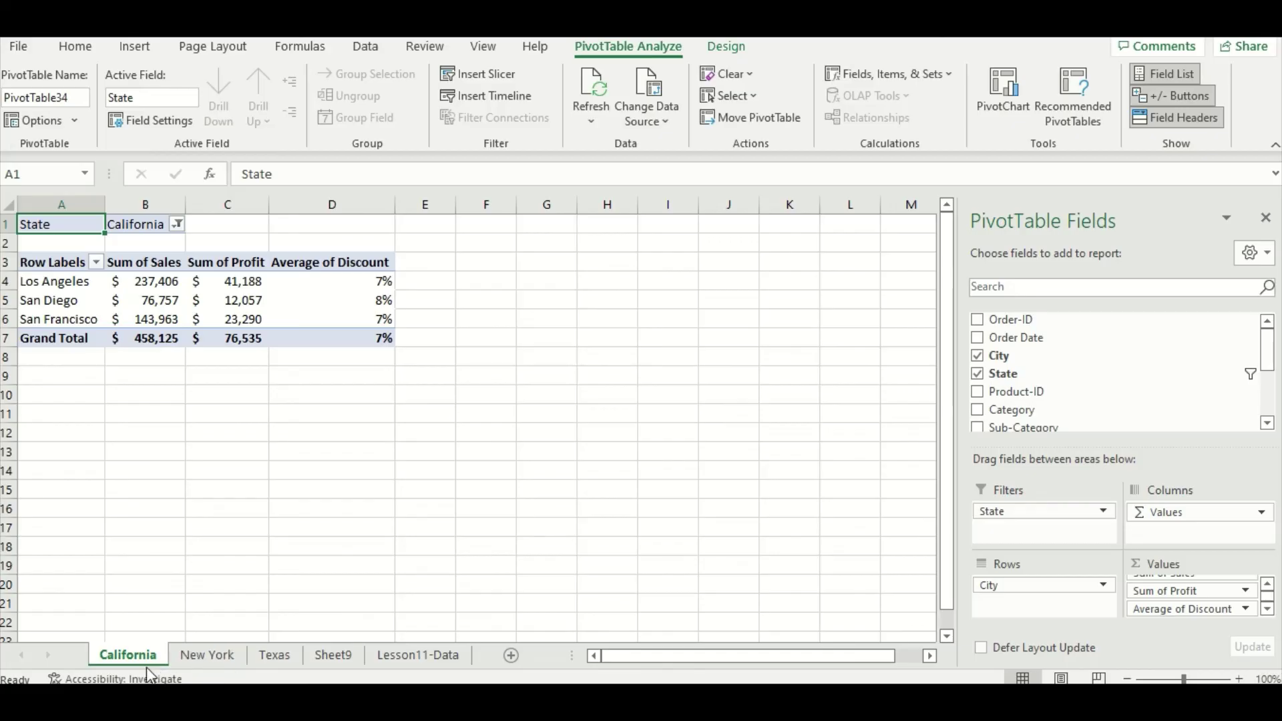
left_click(223, 657)
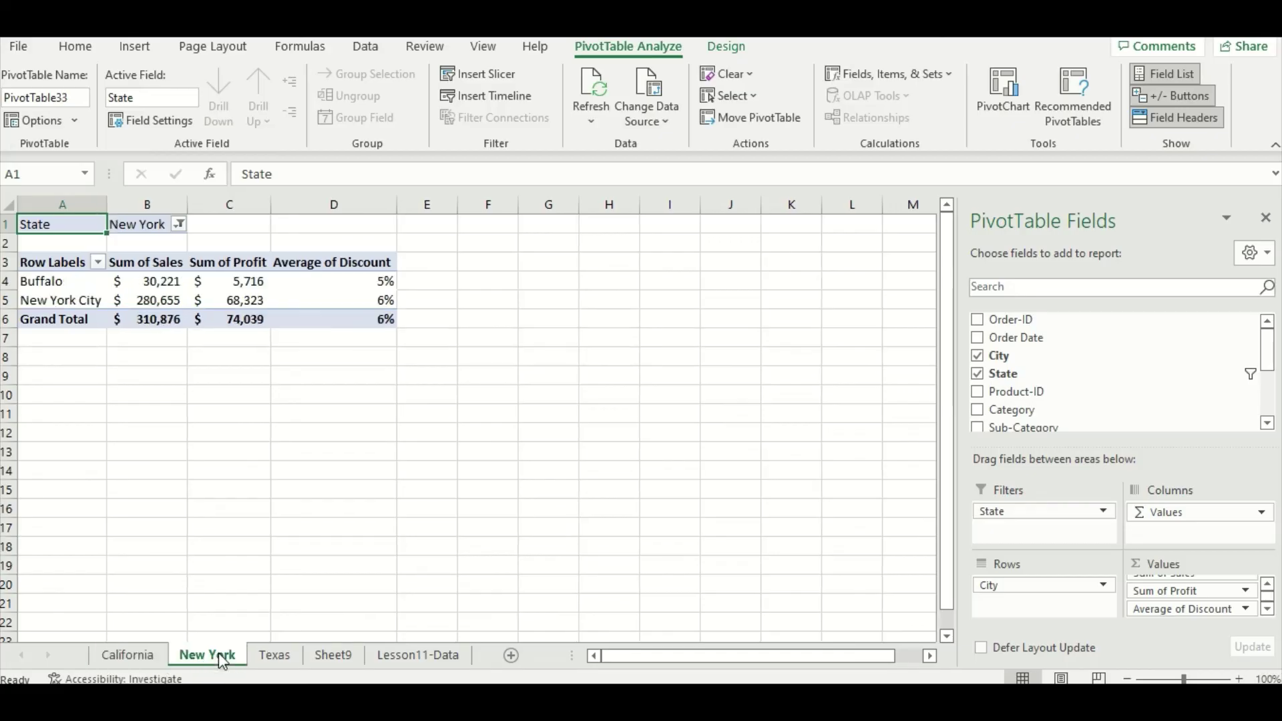
left_click(275, 660)
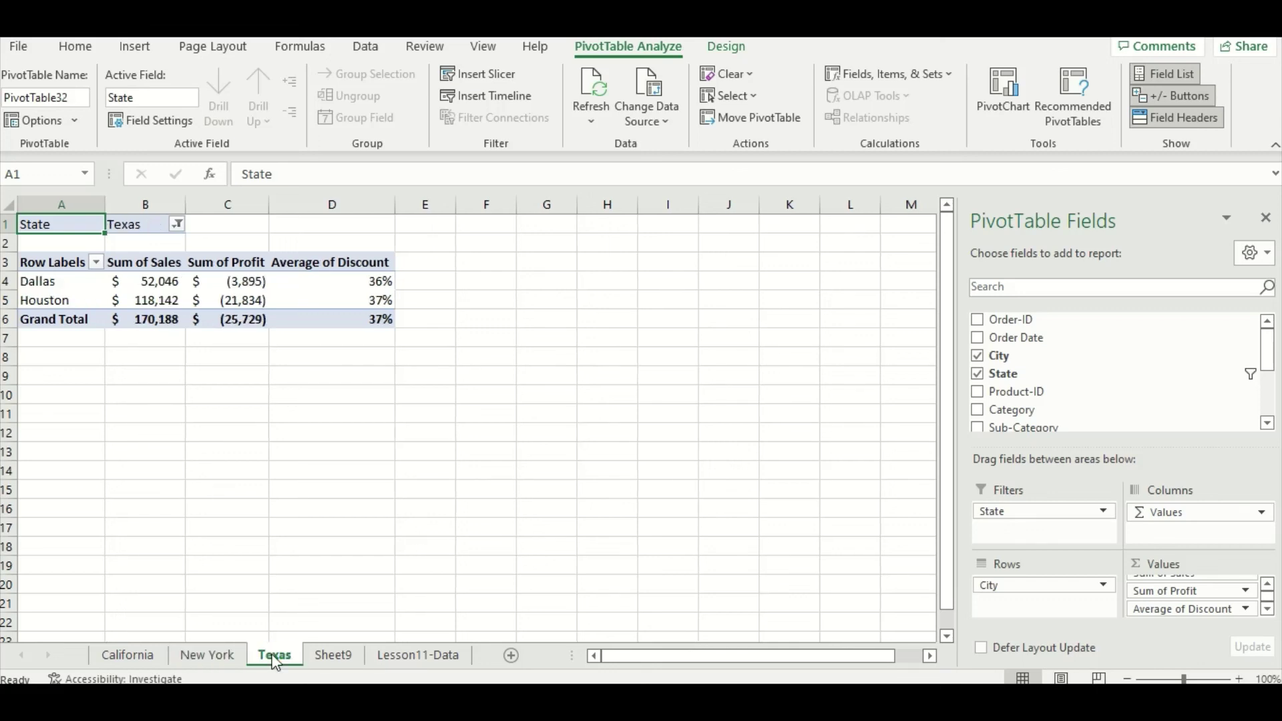
left_click(236, 663)
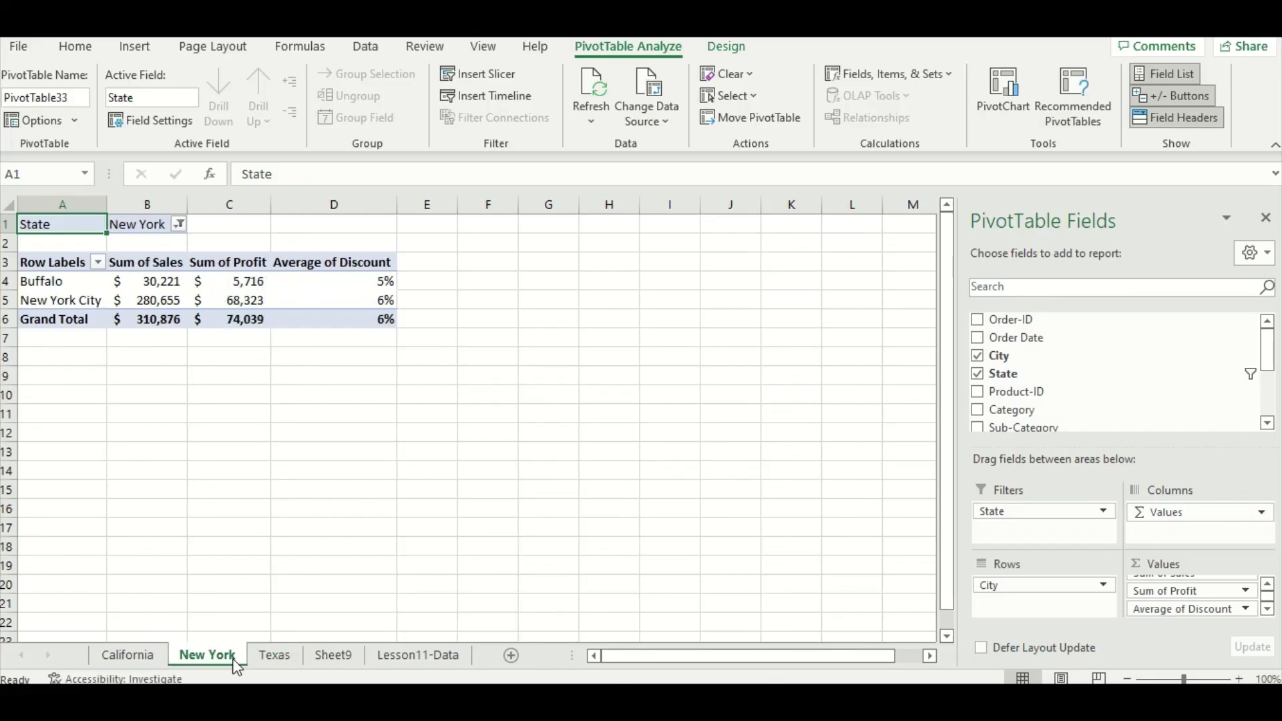
left_click(147, 661)
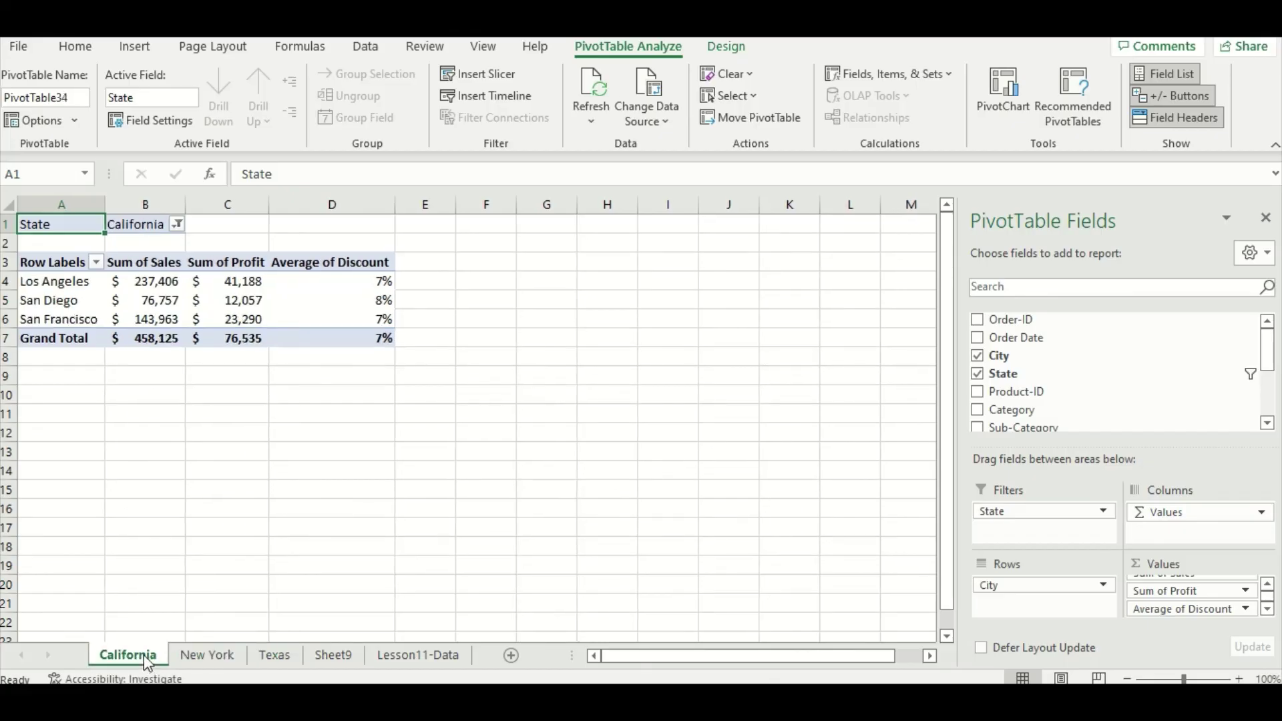